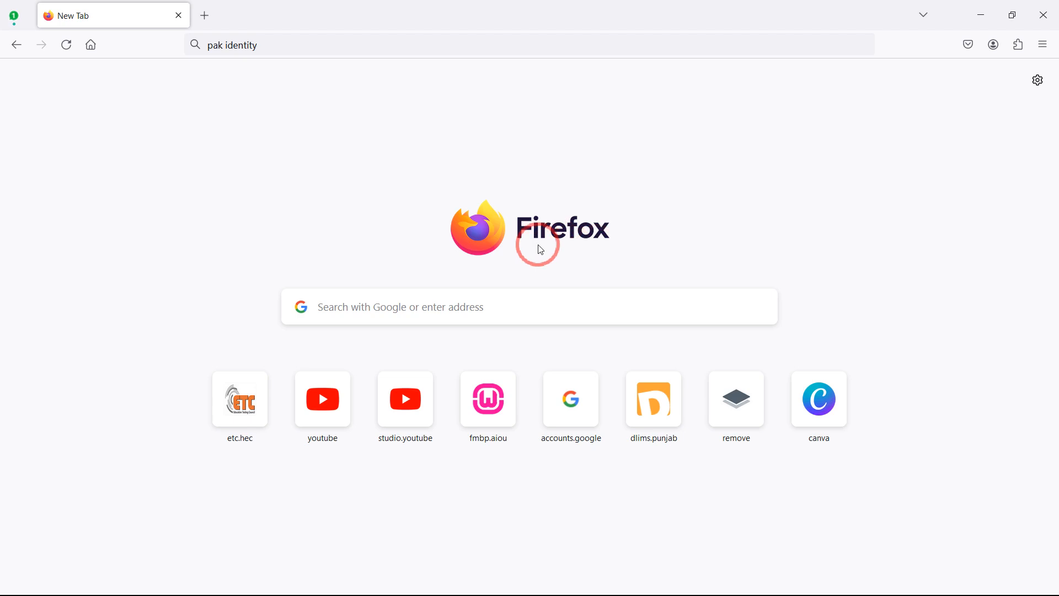
Step: Search the web for "pak identity" and open the PAK-IDENTITY account login page
click(277, 42)
key(Return)
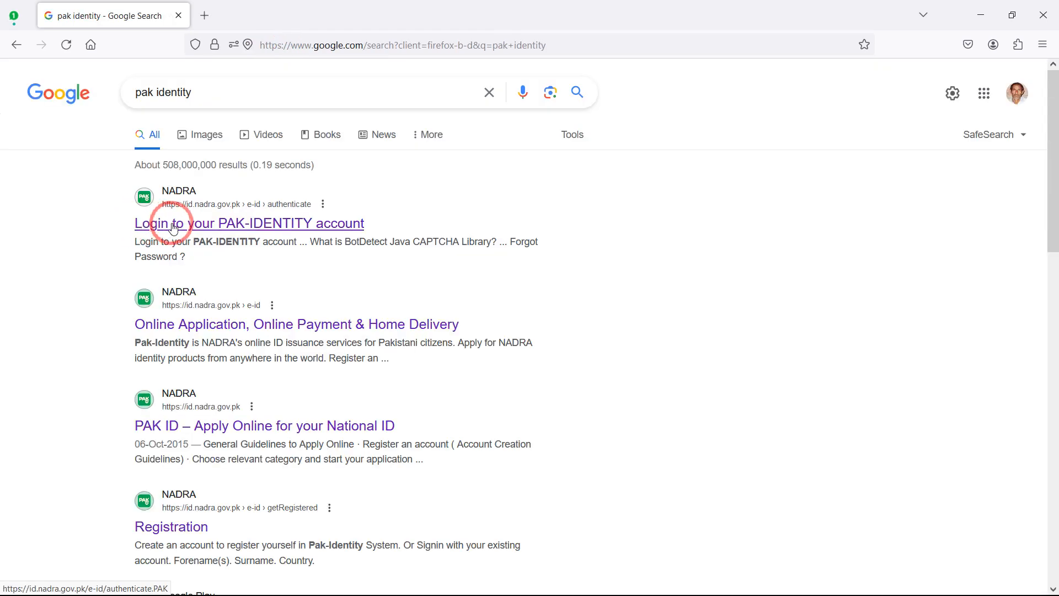
click(271, 226)
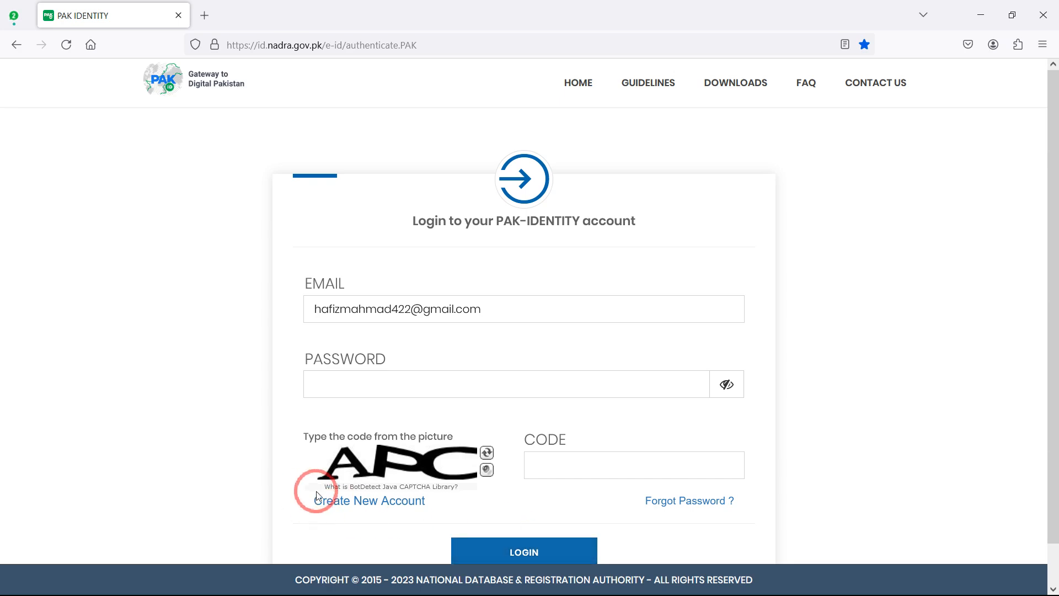
Step: Open the new account registration form and choose Pakistan as the country and Mobilink as the mobile operator
click(401, 502)
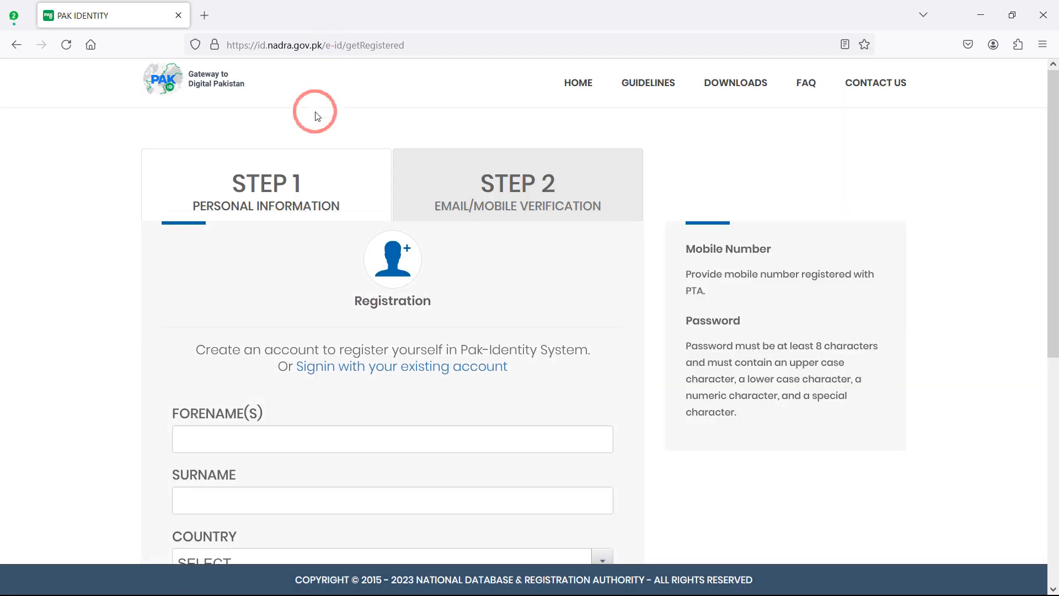
scroll(201, 244, down, 3)
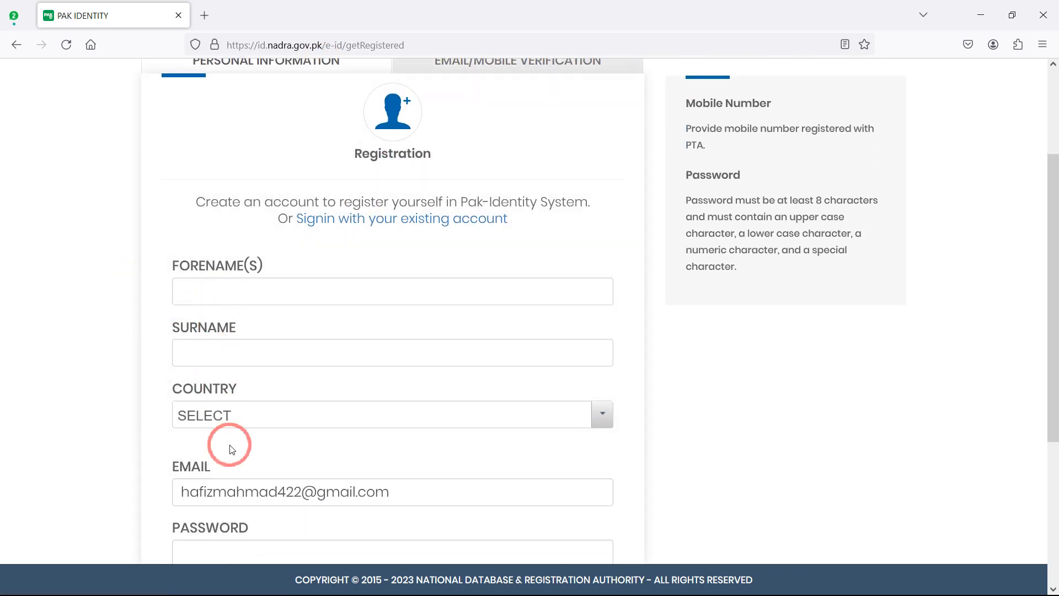
click(237, 416)
click(229, 300)
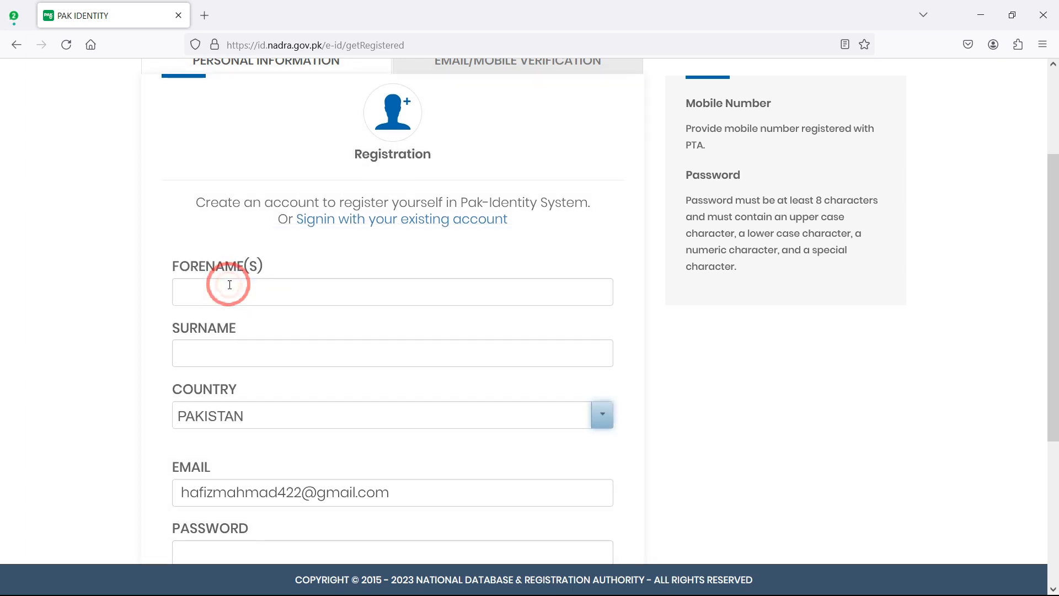
scroll(224, 283, down, 9)
click(301, 122)
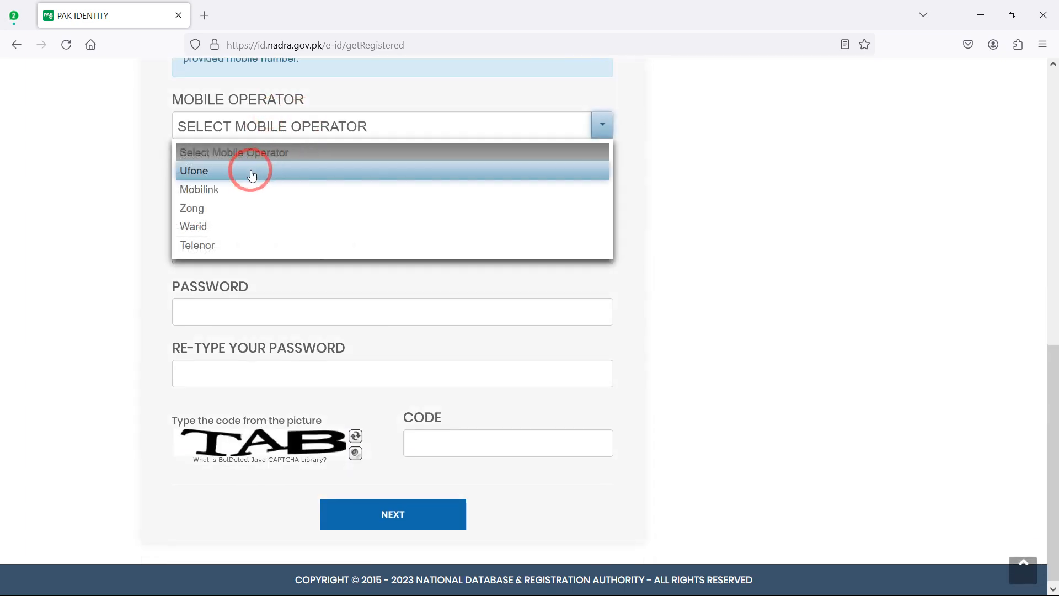
click(239, 189)
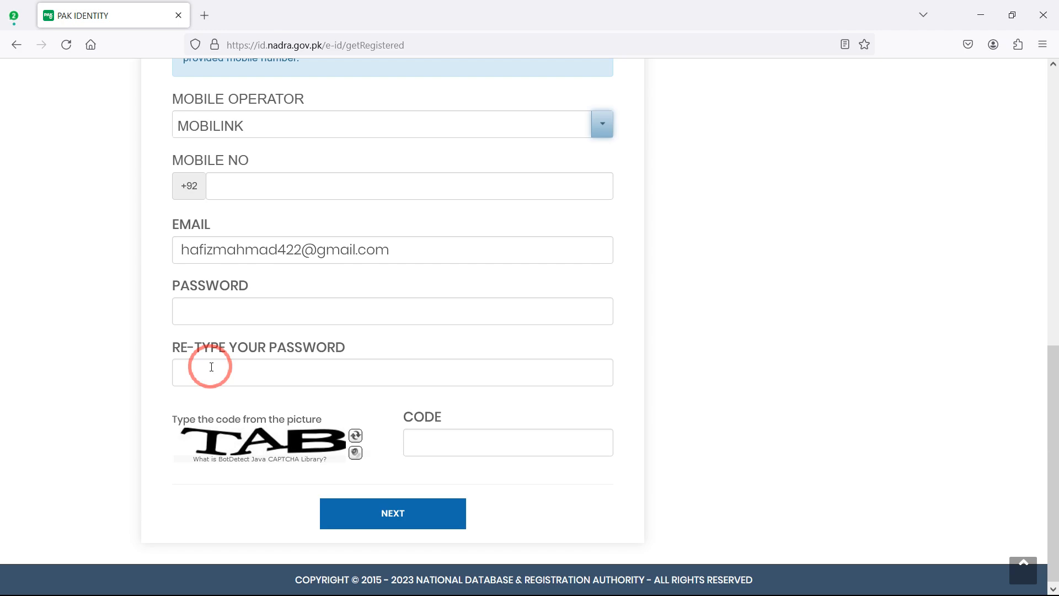
Step: Review the registration form's personal information fields, mobile number note and email/mobile verification stage
scroll(215, 295, up, 10)
scroll(246, 123, down, 5)
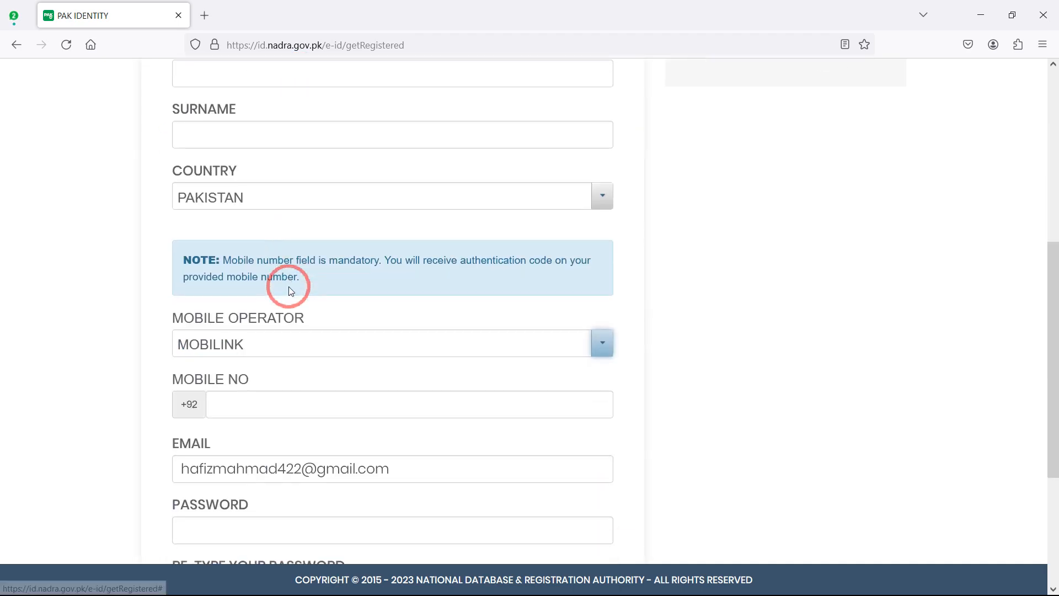
scroll(414, 506, down, 4)
scroll(421, 421, up, 10)
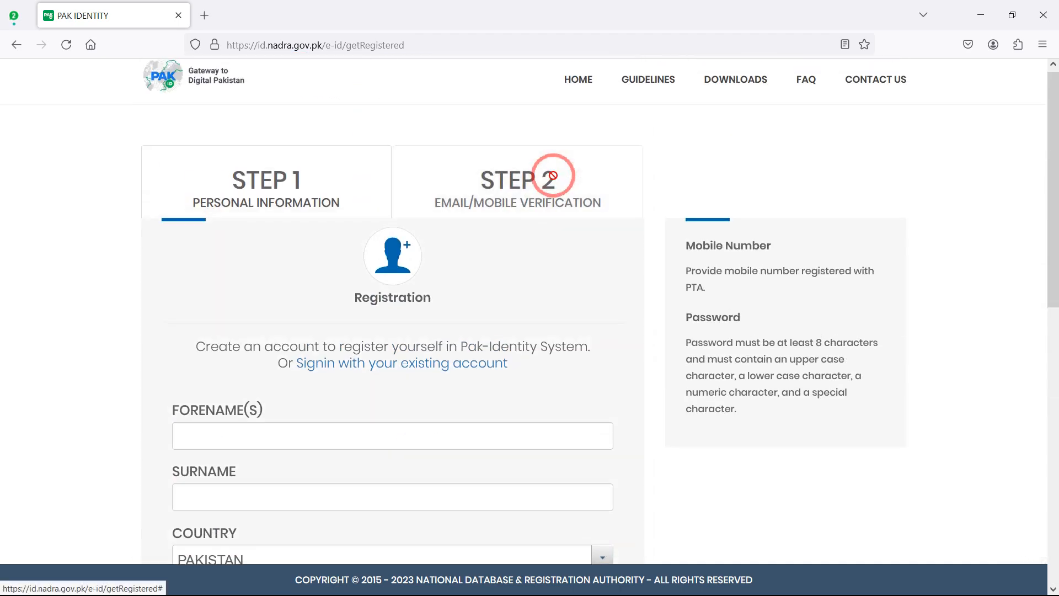
scroll(553, 175, down, 5)
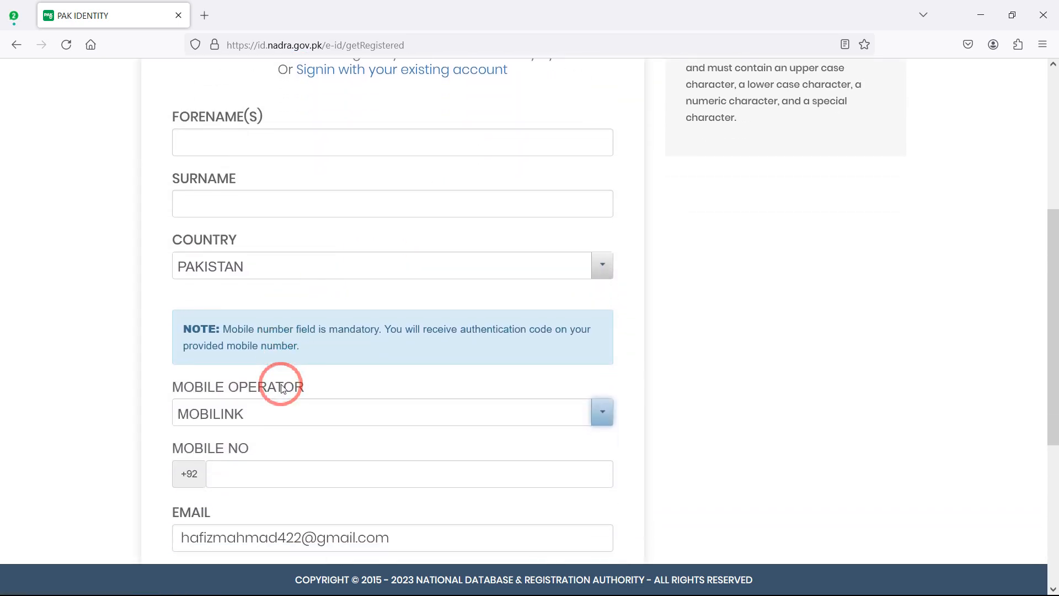
scroll(259, 450, down, 3)
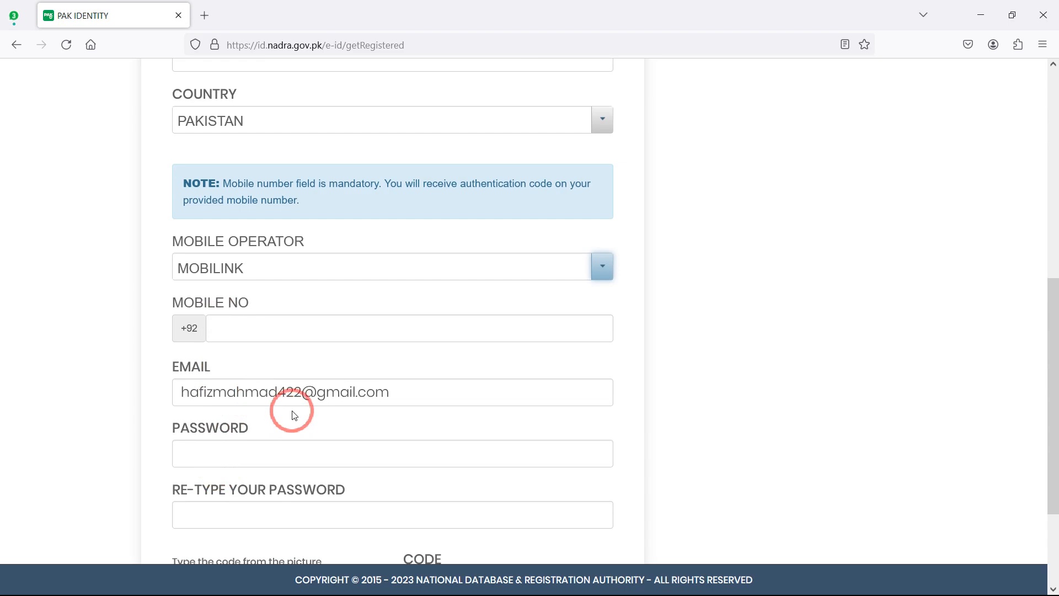
scroll(294, 415, up, 8)
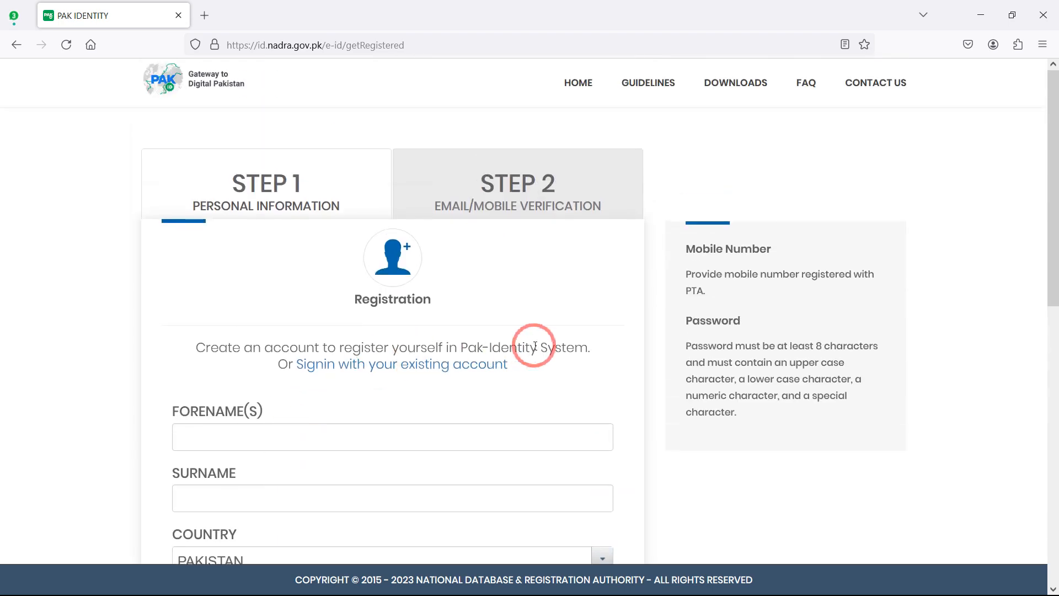
Step: Go to the PAK-IDENTITY home page and log in to the existing account with the saved password and the picture code
click(580, 80)
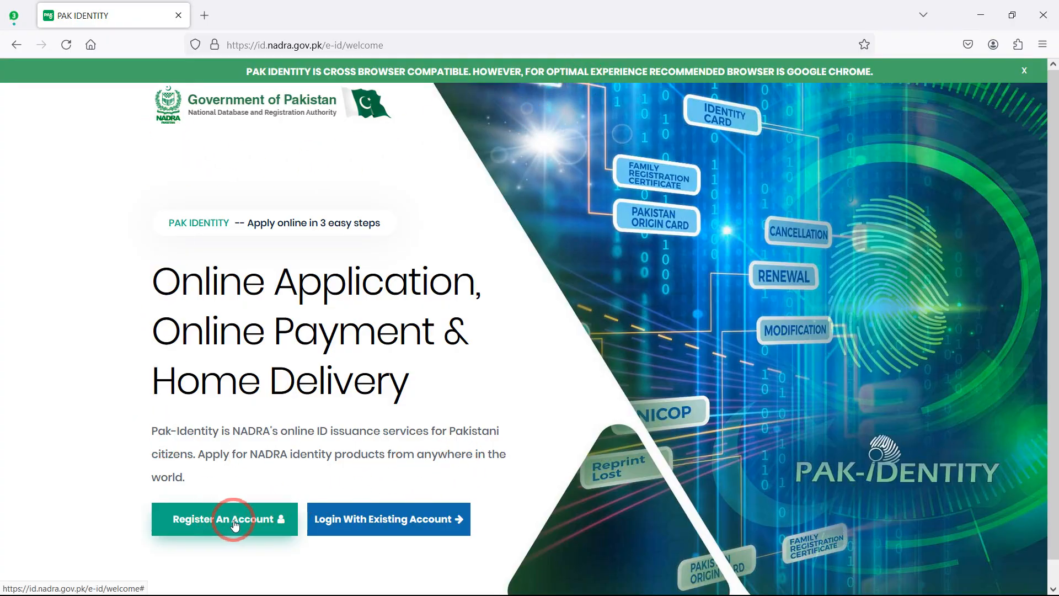
click(335, 521)
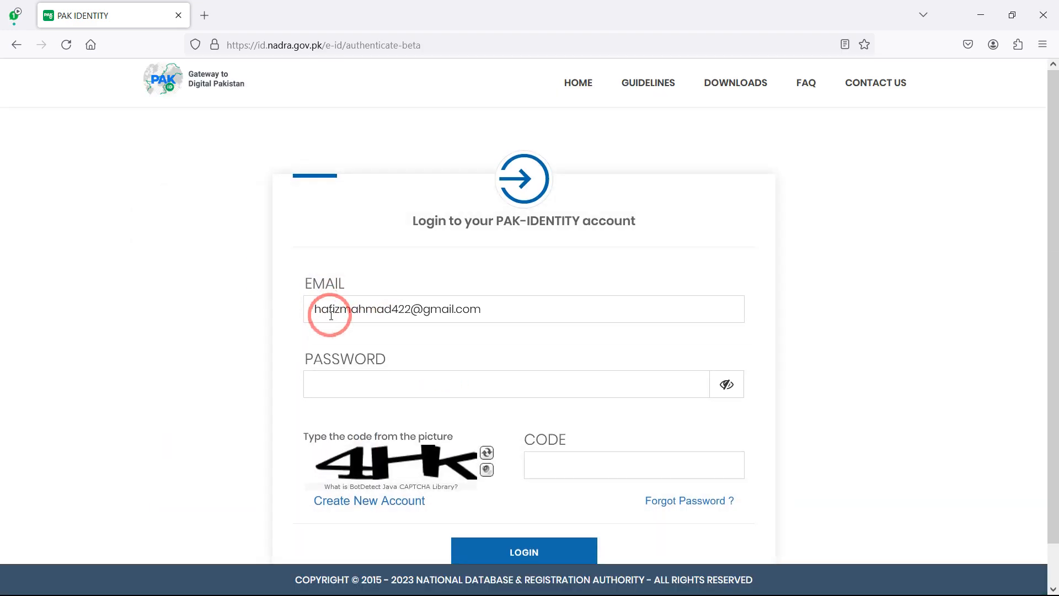
click(342, 389)
click(331, 409)
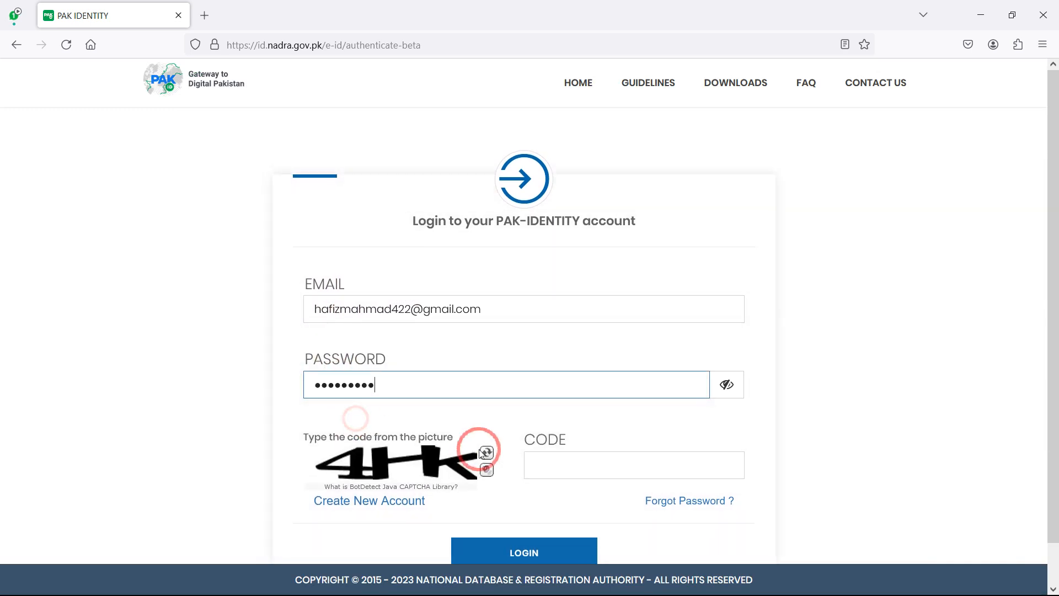
click(555, 458)
text(4HK)
click(551, 546)
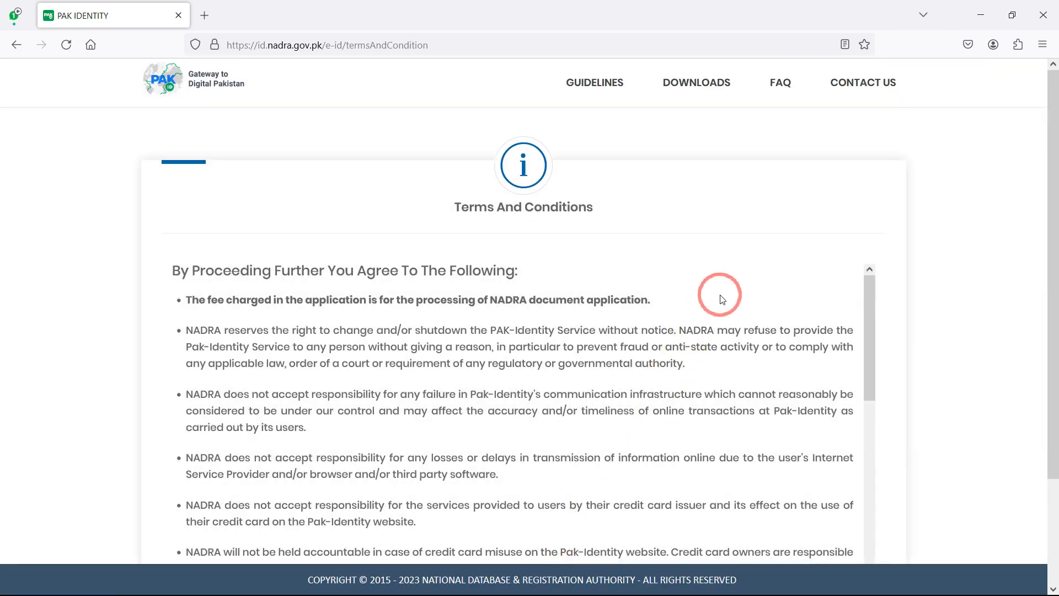
Step: Accept the terms and conditions and skip the suggested password update
scroll(922, 298, down, 3)
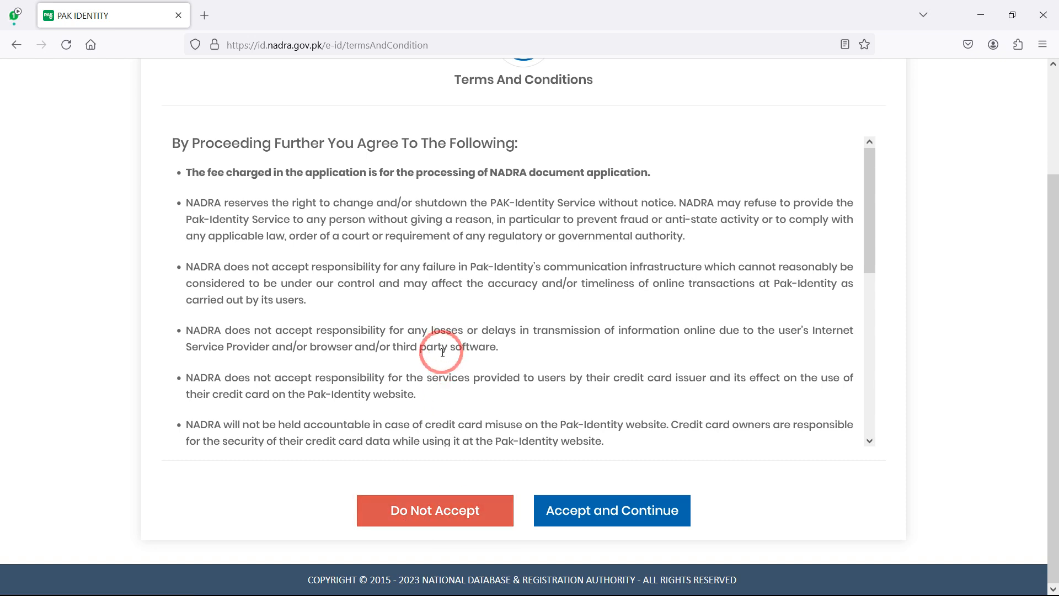
click(628, 512)
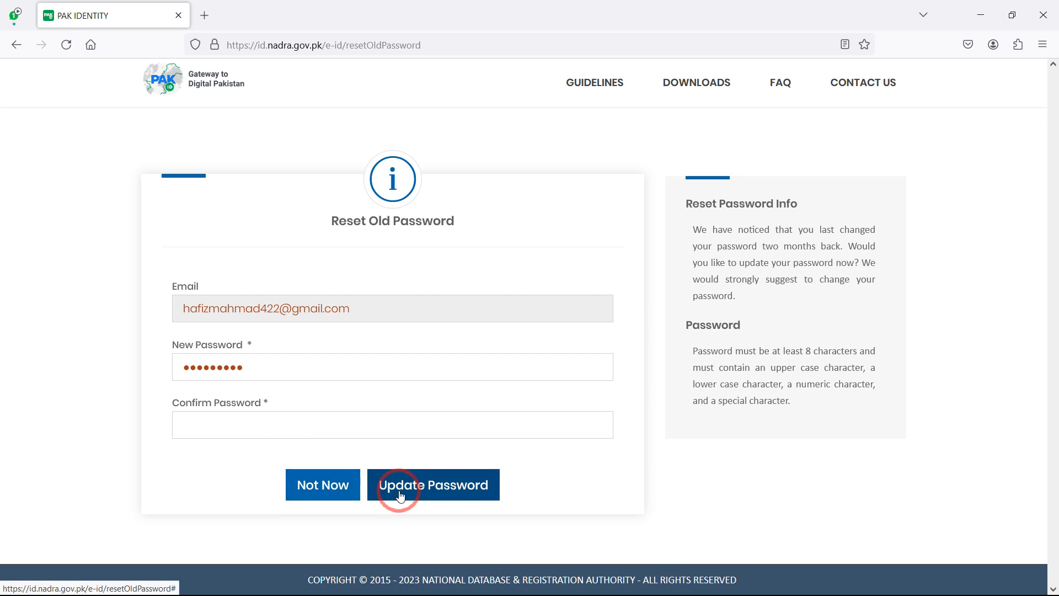
click(302, 495)
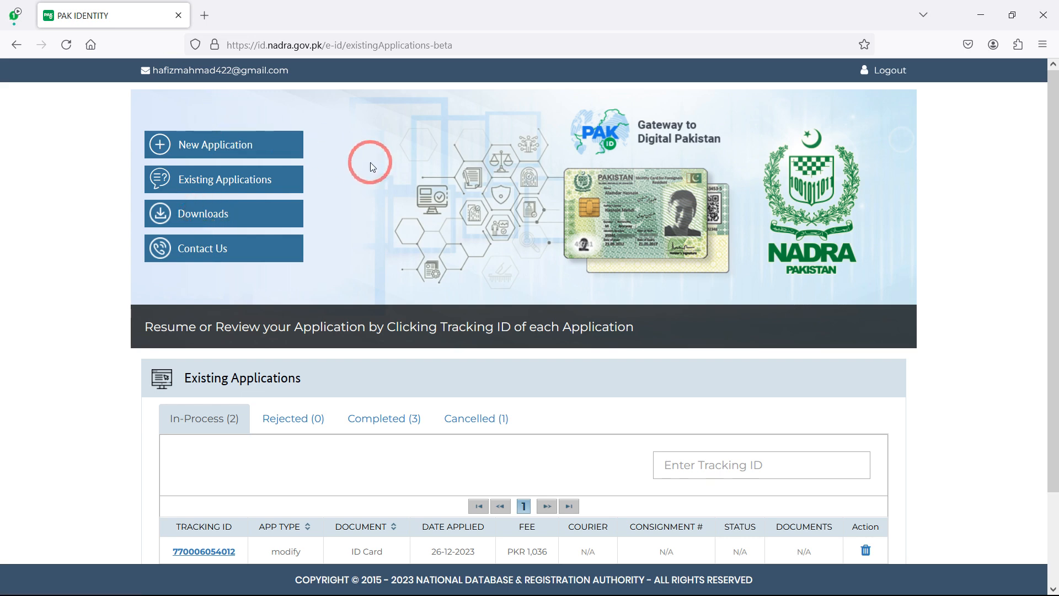
Step: Start a new application for Issuance of Identity Document (CNIC, NICOP, FRC, POC)
click(213, 145)
click(232, 226)
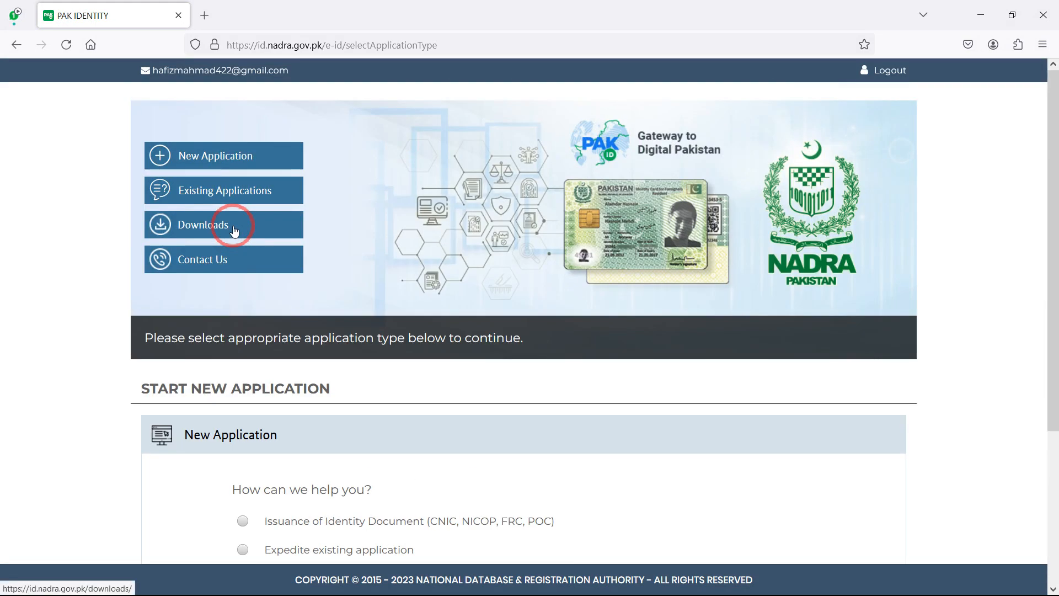
scroll(378, 314, down, 4)
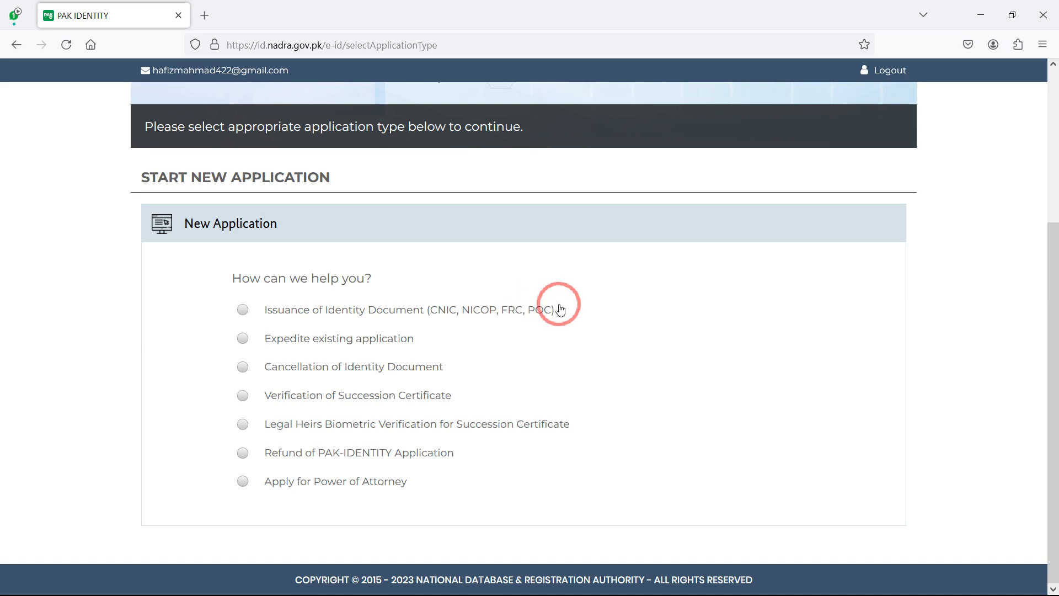
click(243, 310)
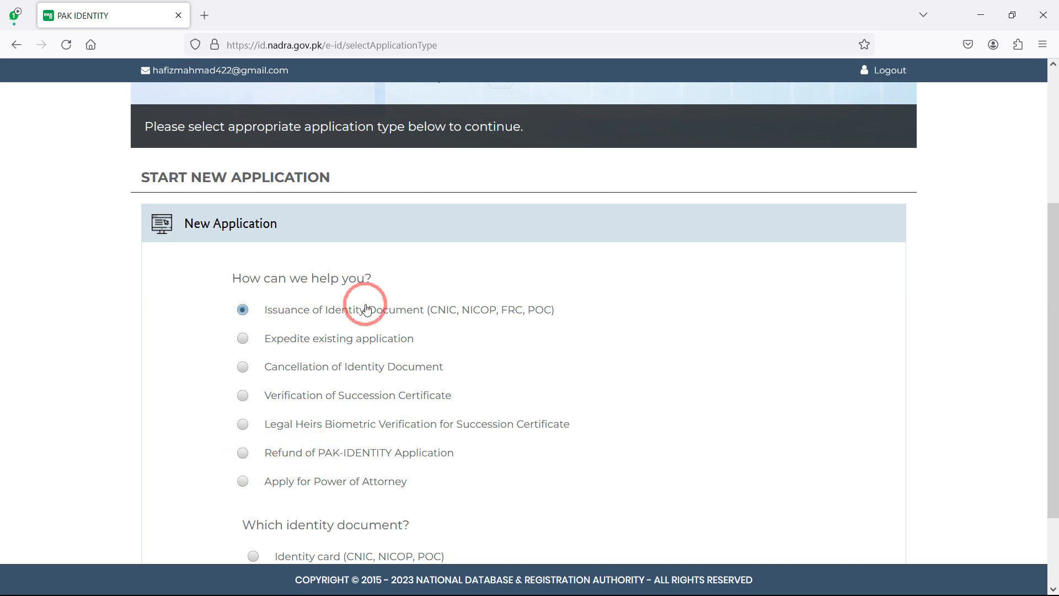
Step: Choose Identity card, the ID Card type for Pakistanis residing in Pakistan, and answer Yes to already having a NADRA identity document
scroll(367, 308, down, 3)
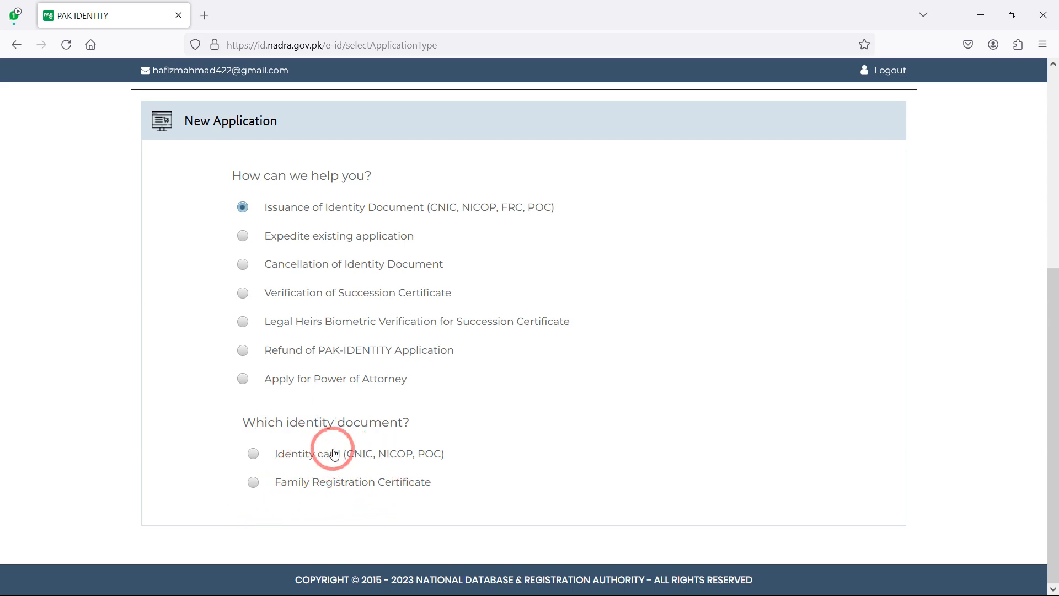
click(253, 454)
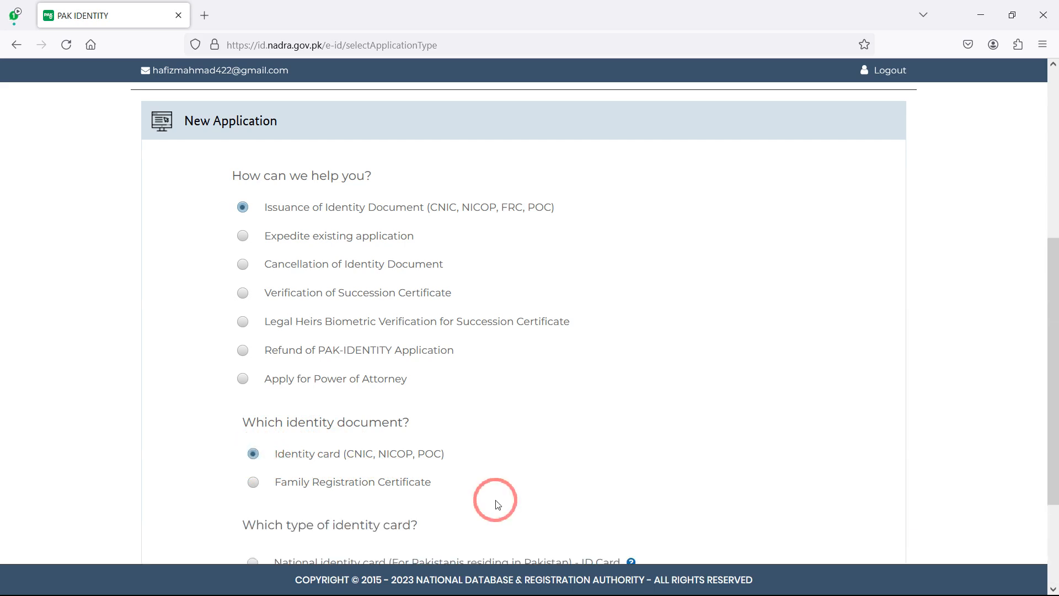
scroll(309, 471, down, 3)
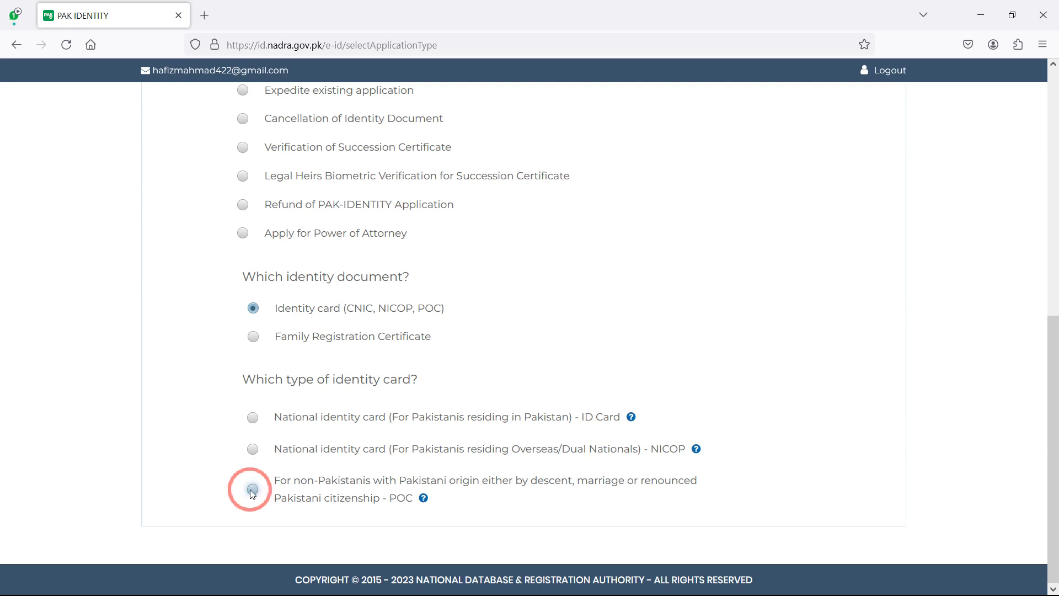
click(252, 417)
scroll(249, 414, down, 2)
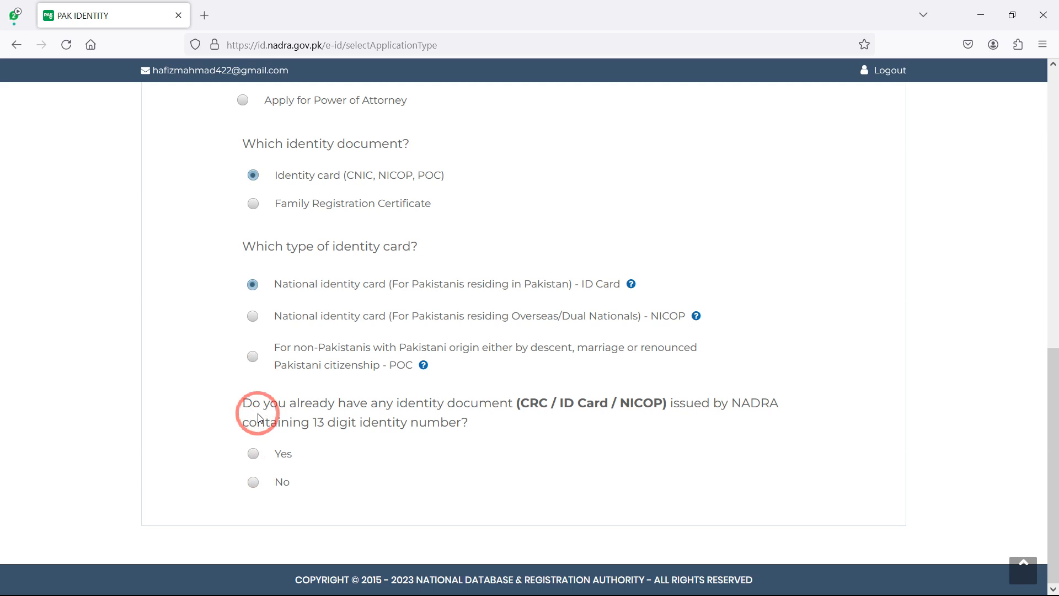
click(253, 454)
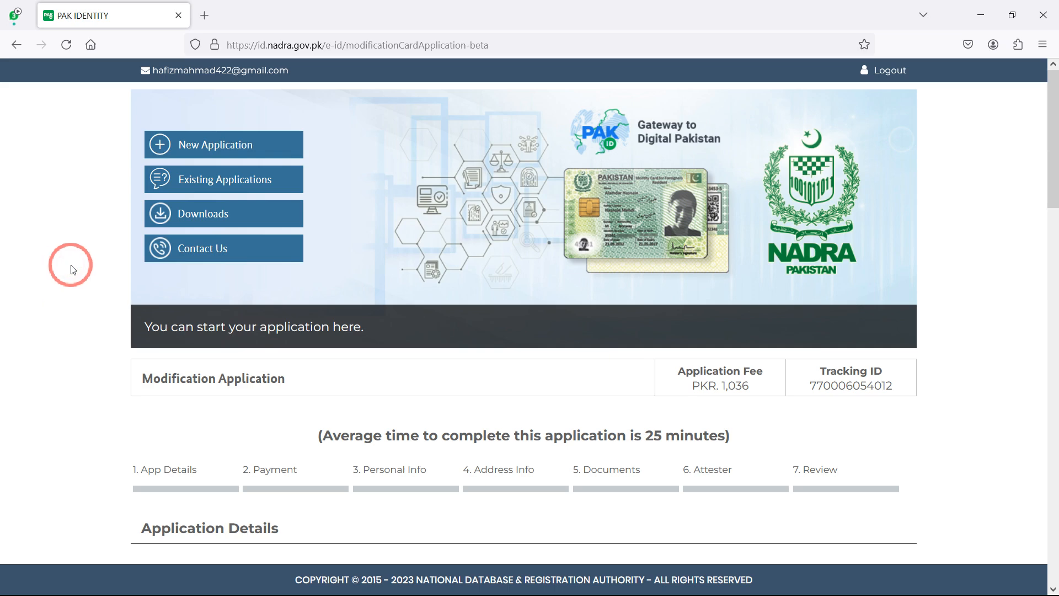
Step: Try the Executive processing priority in the application details and check its application fee
scroll(326, 376, down, 3)
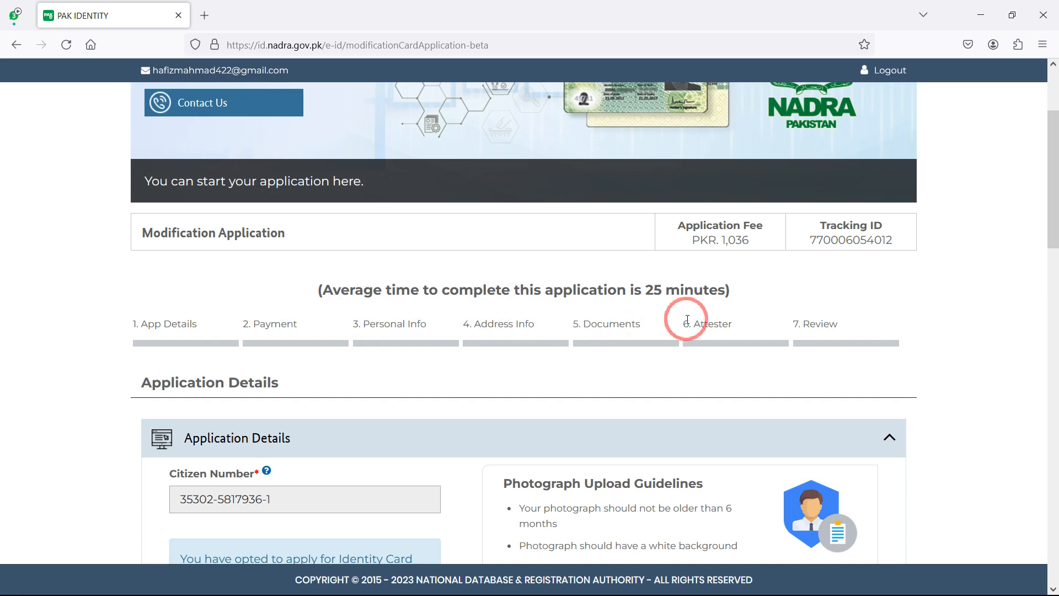
scroll(166, 232, down, 5)
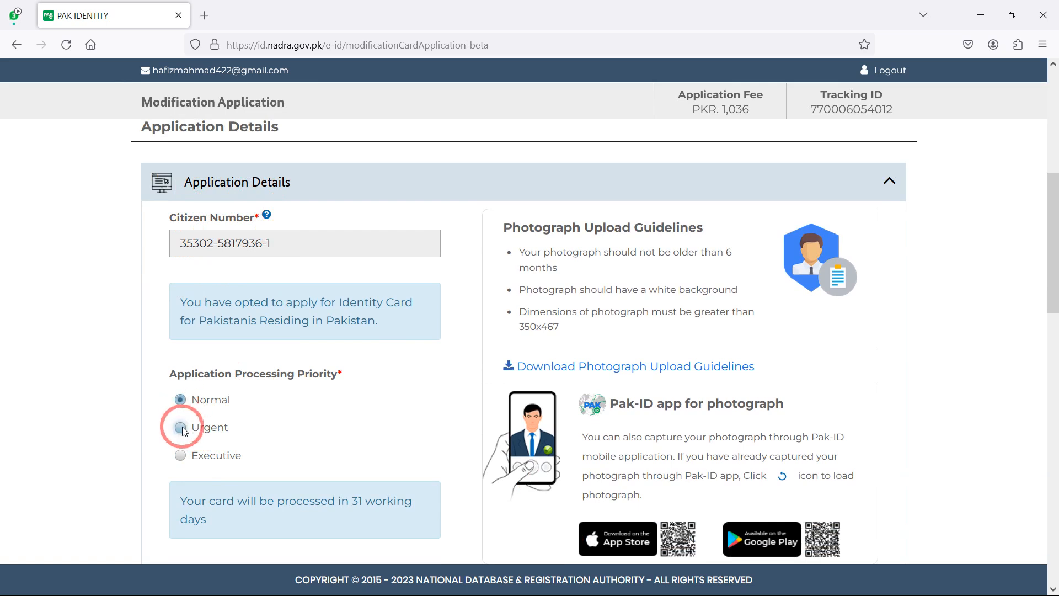
click(180, 455)
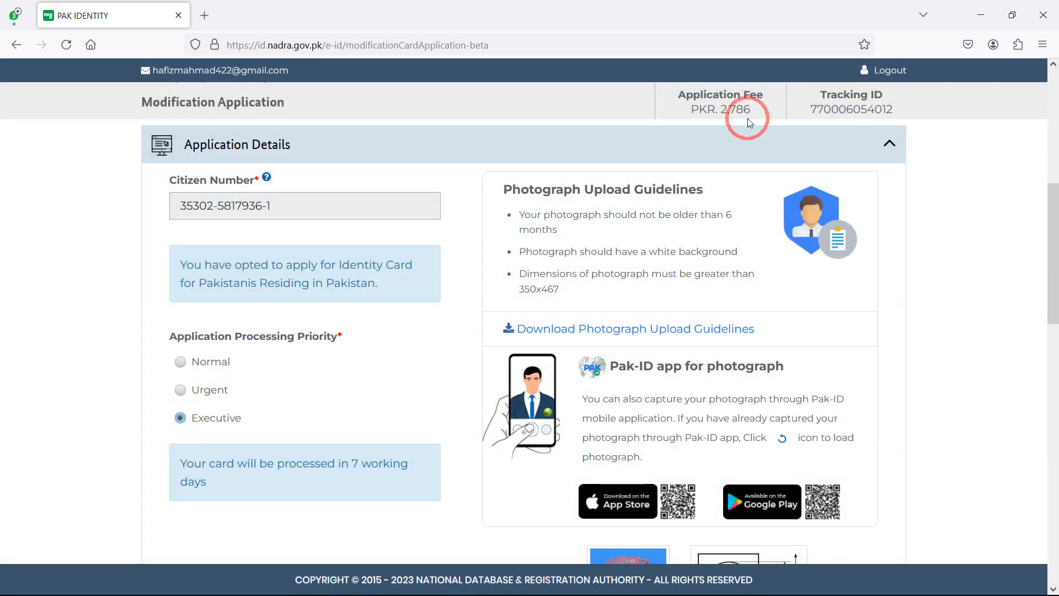
drag(716, 108, 757, 110)
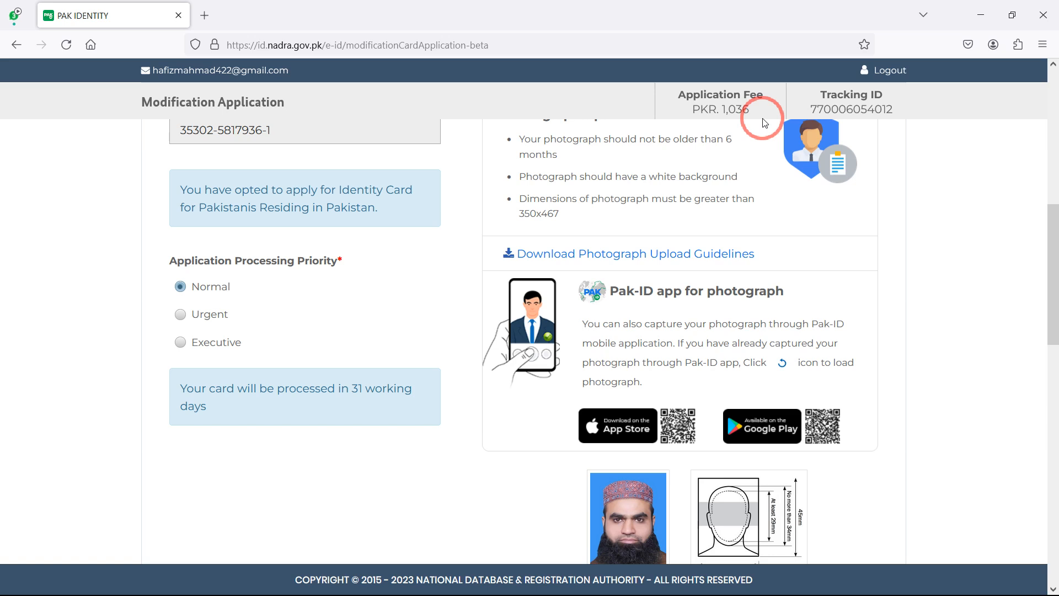
Step: Browse for the applicant's photograph and save the application details to reach the payment section
scroll(461, 284, down, 3)
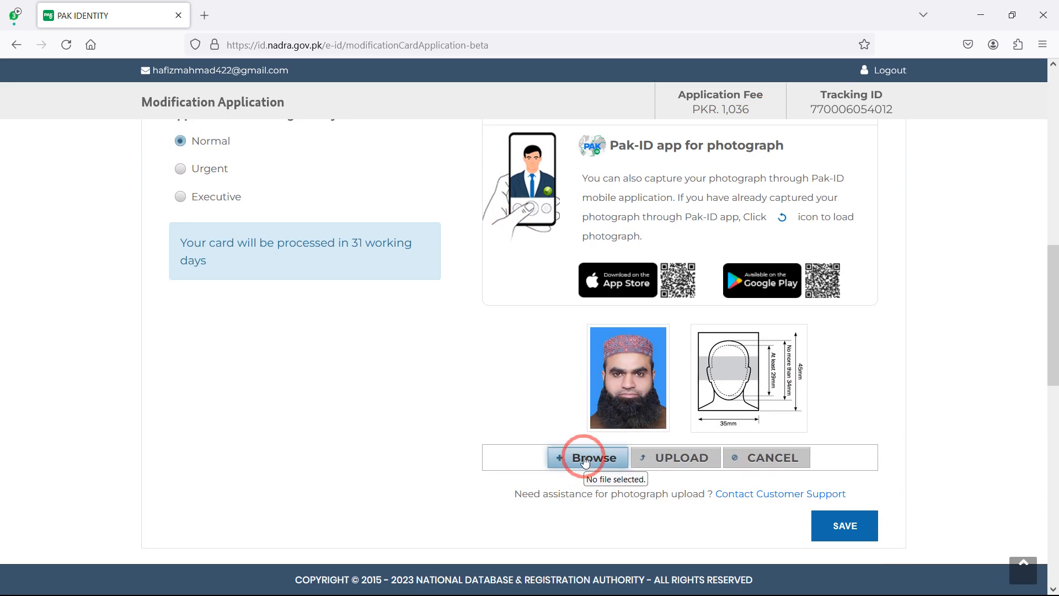
click(586, 463)
click(482, 314)
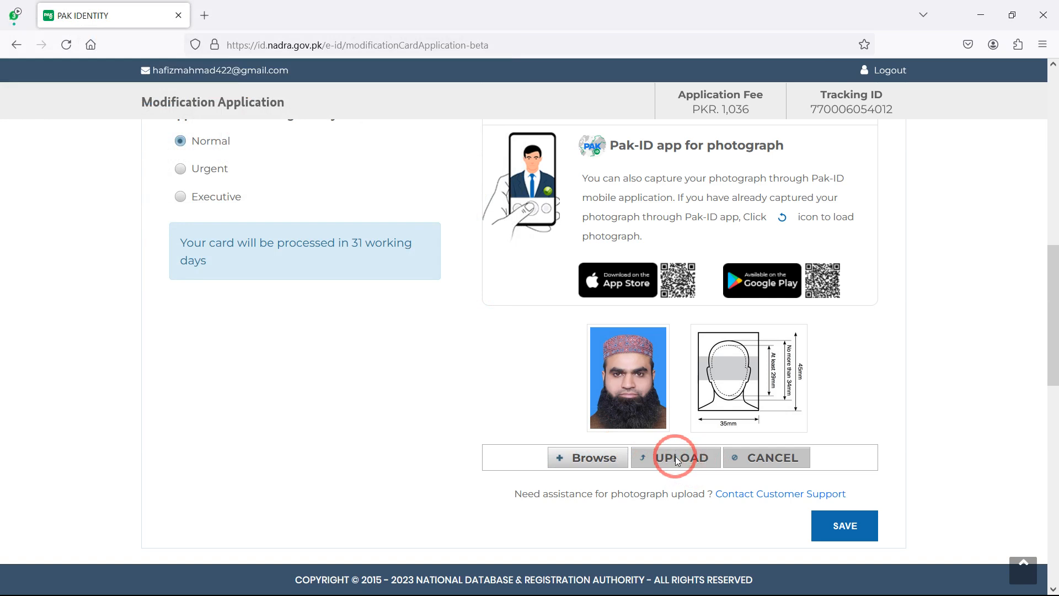
click(530, 344)
click(631, 356)
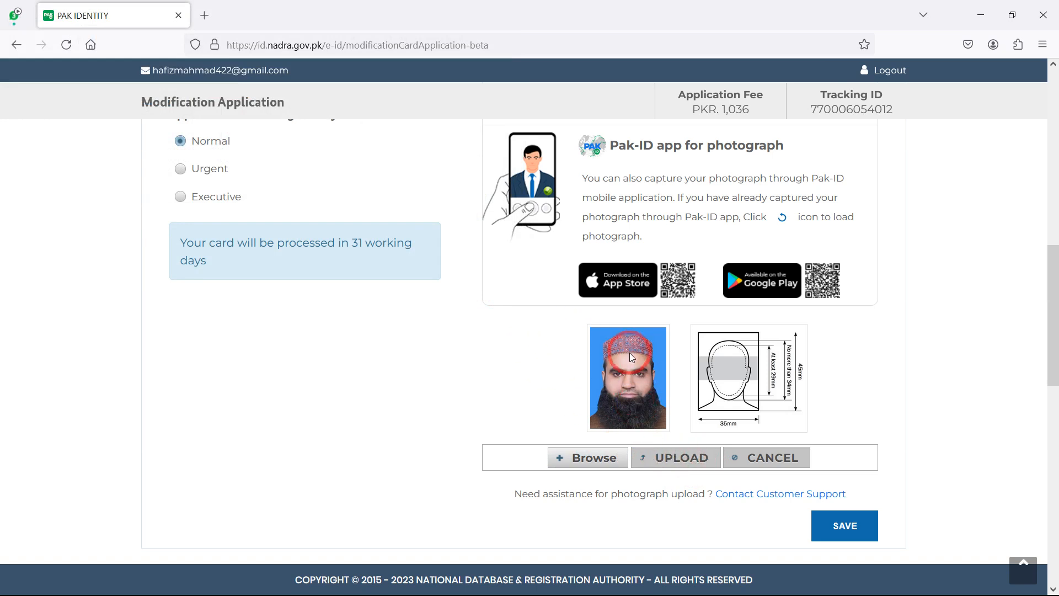
scroll(632, 356, down, 3)
click(843, 347)
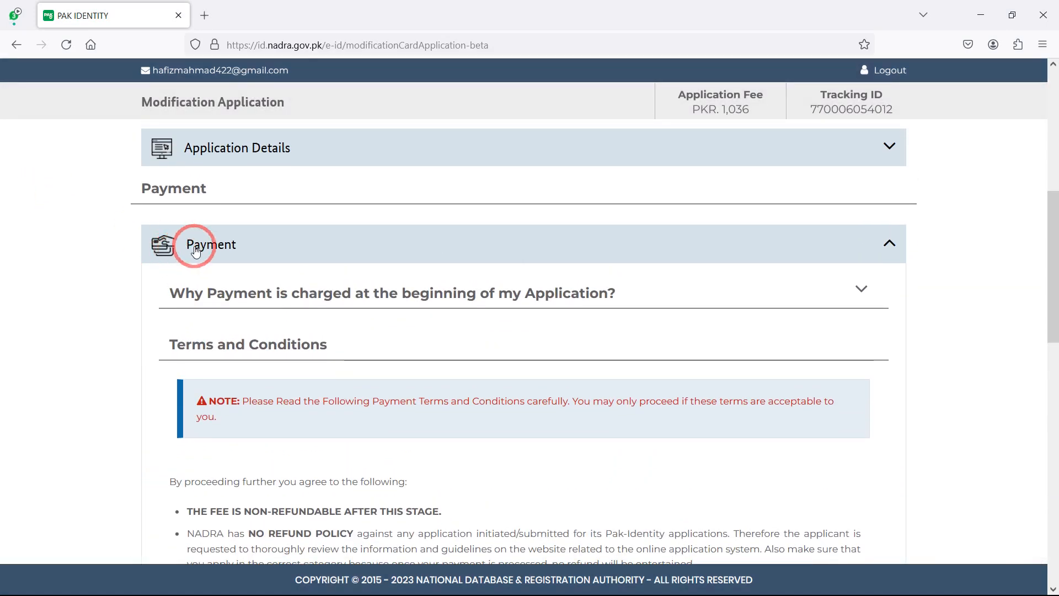
Step: Accept the Payment Terms and Conditions and continue to the billing information
scroll(197, 237, down, 9)
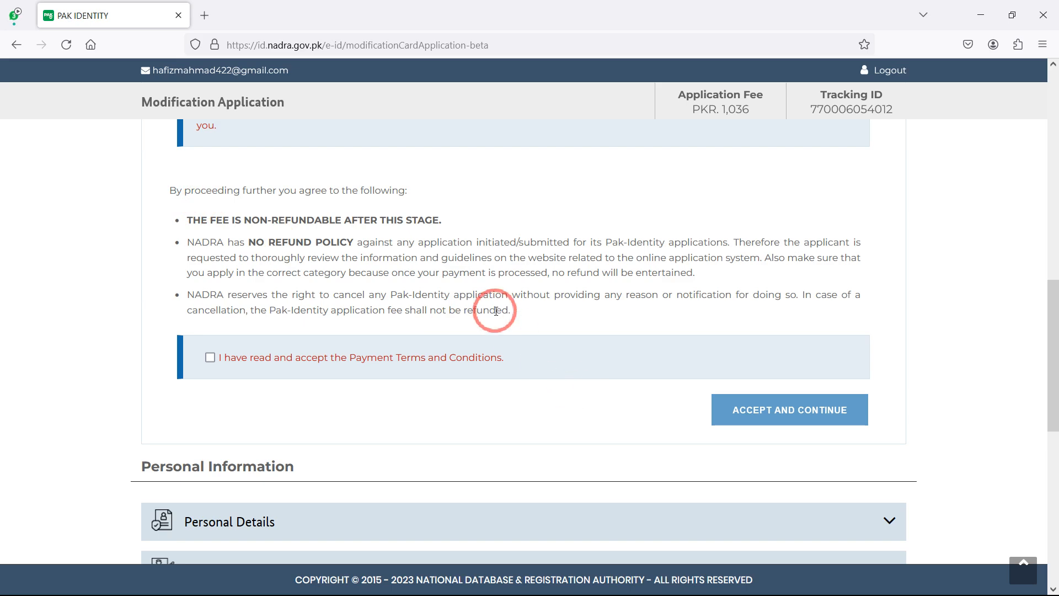
click(210, 358)
click(776, 408)
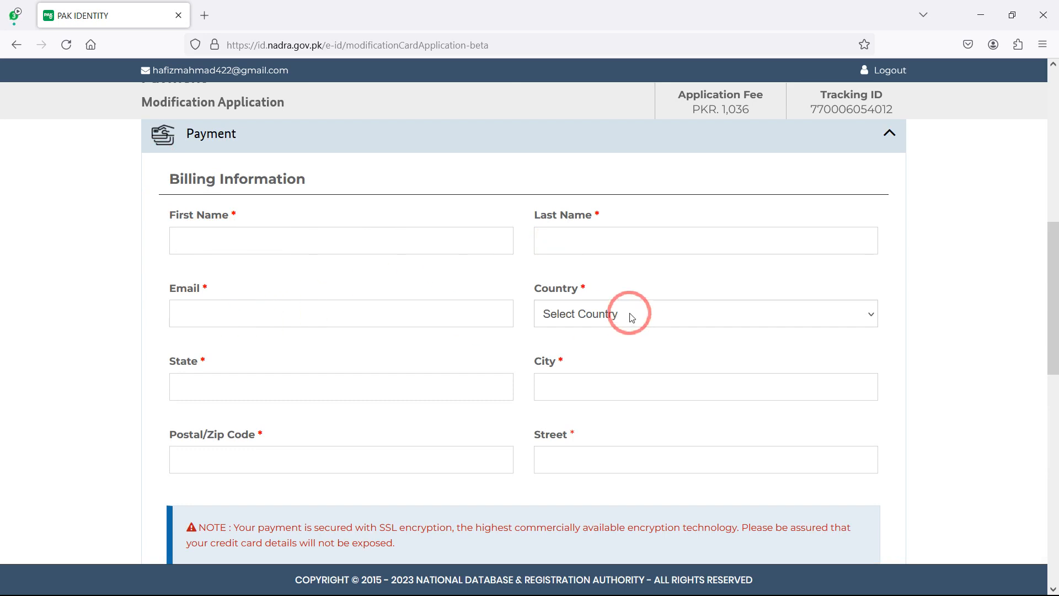
Step: Review the required billing information fields, including city, postal code and street, and collapse the Payment section
click(601, 389)
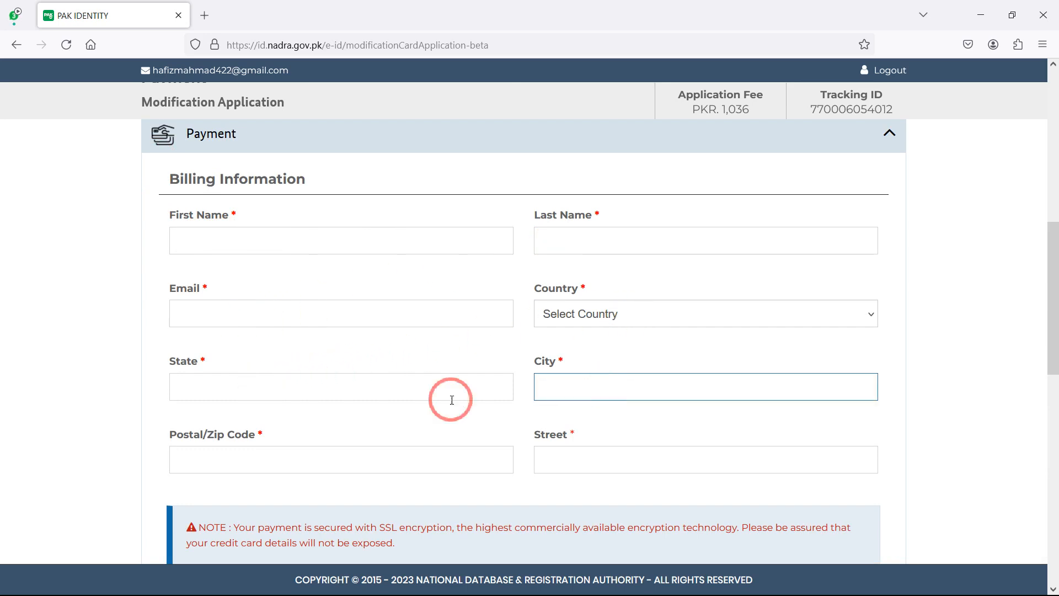
click(204, 467)
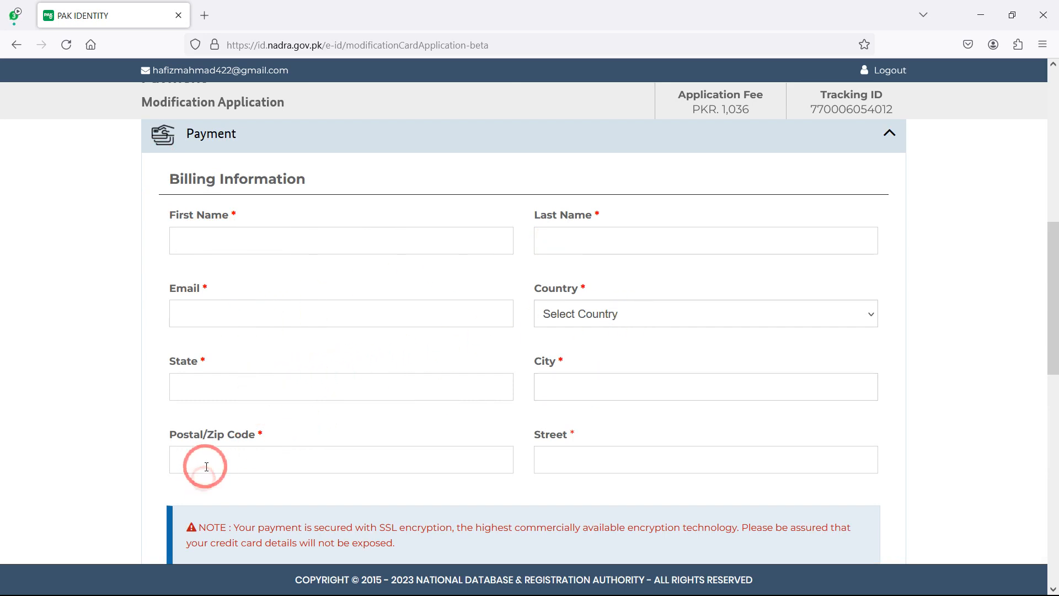
click(576, 472)
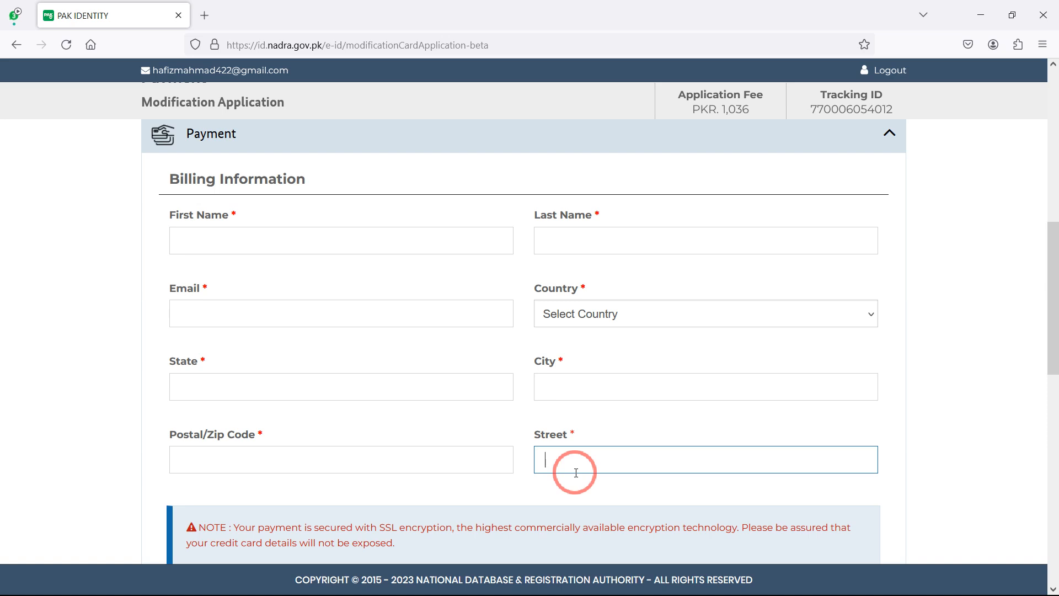
scroll(576, 473, down, 3)
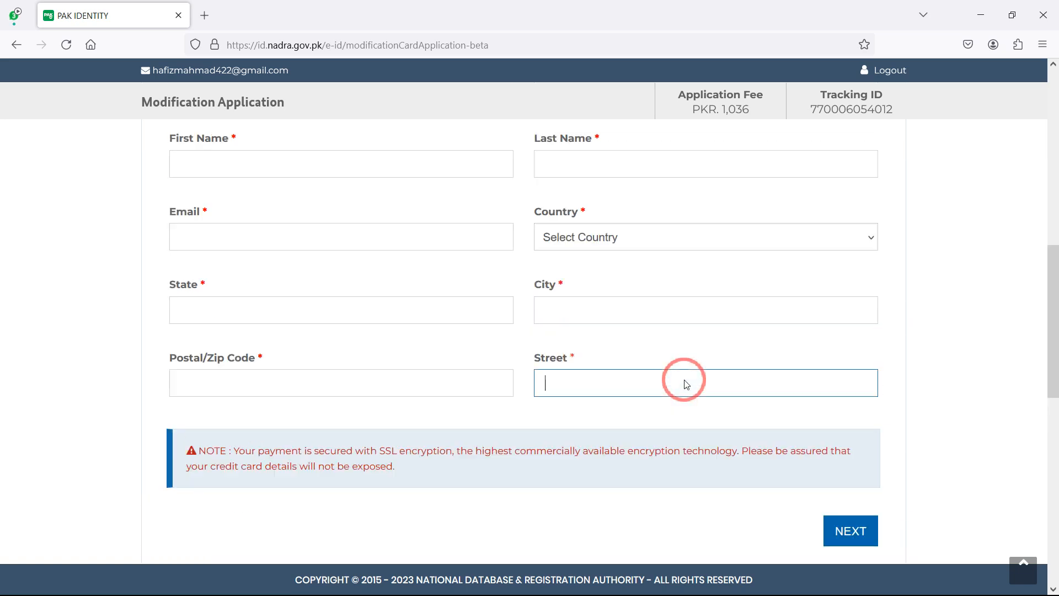
scroll(634, 230, up, 3)
click(638, 211)
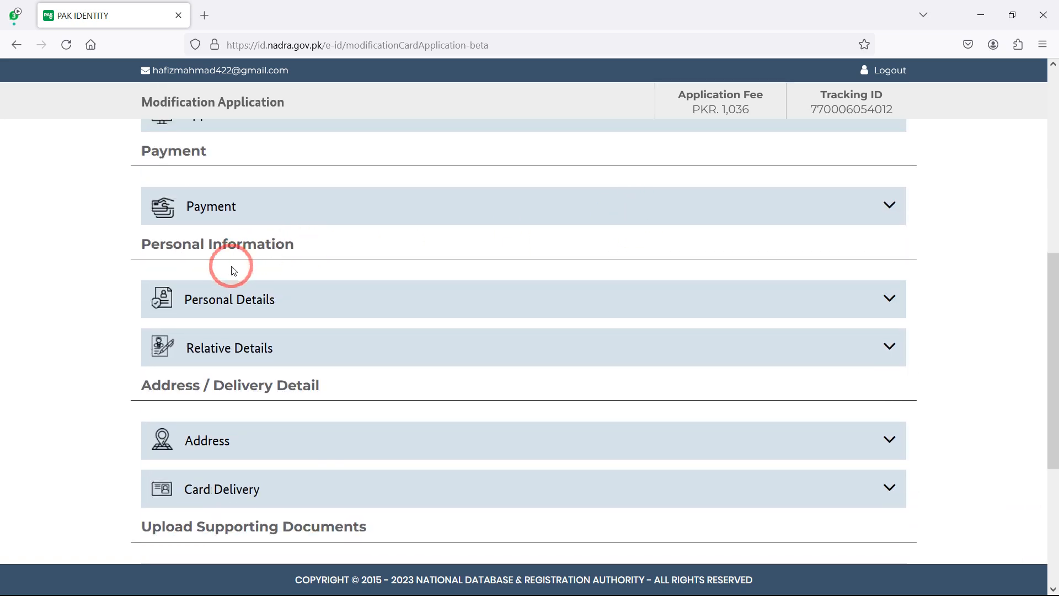
Step: Expand Personal Details, review its name, birth, profession, qualification and disability fields, and collapse the section
click(226, 298)
scroll(220, 259, down, 1)
scroll(194, 223, down, 3)
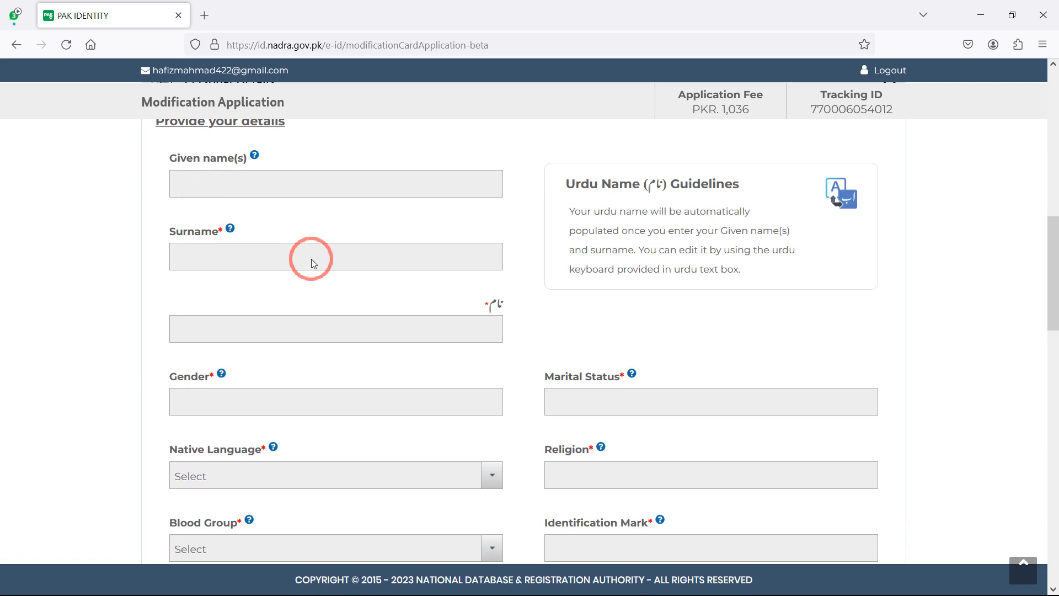
scroll(311, 259, down, 3)
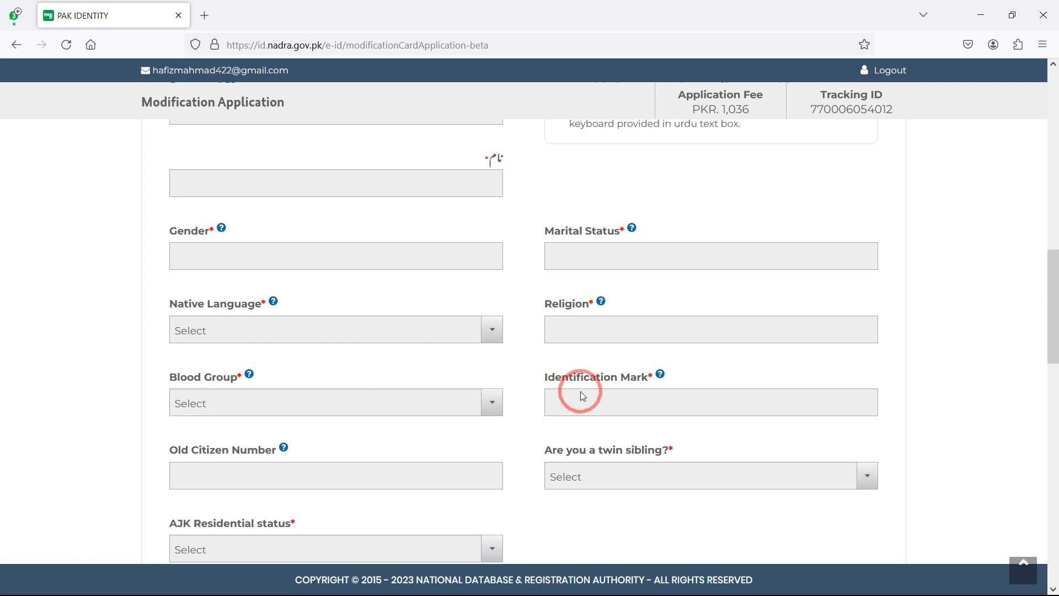
scroll(601, 334, down, 2)
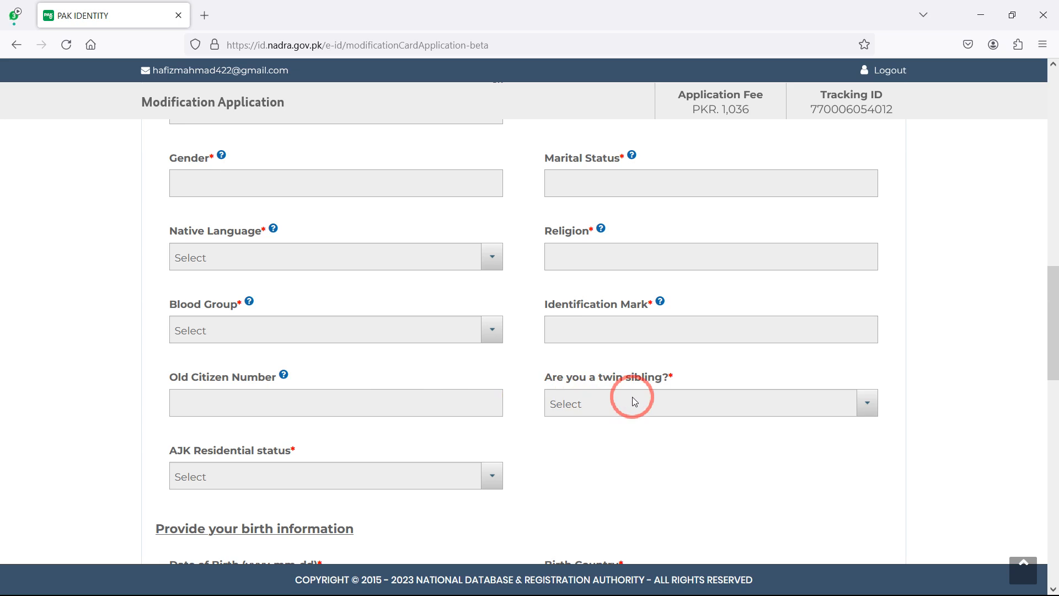
scroll(622, 396, down, 3)
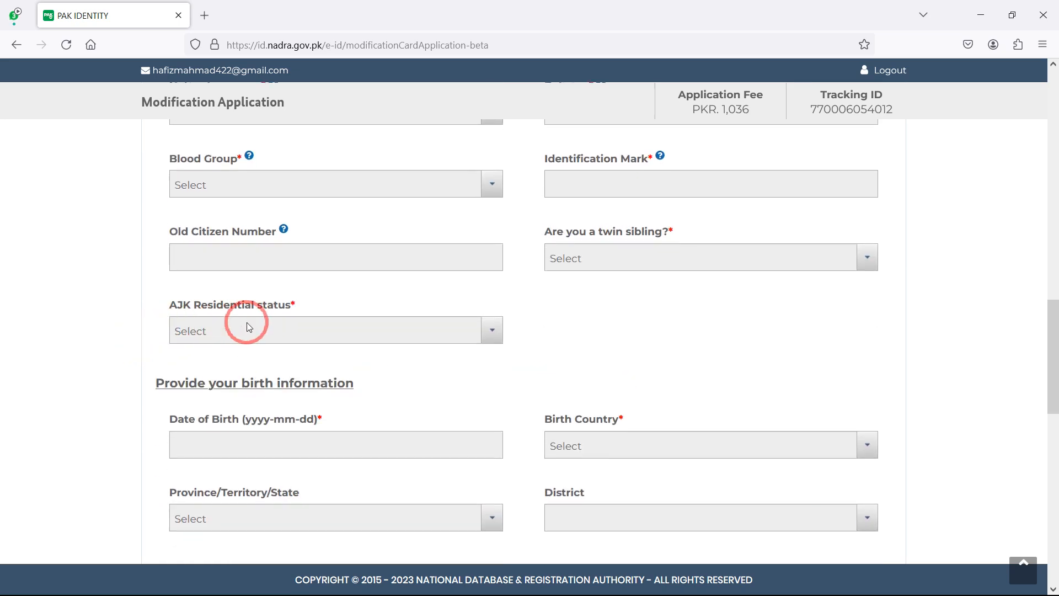
scroll(246, 323, down, 2)
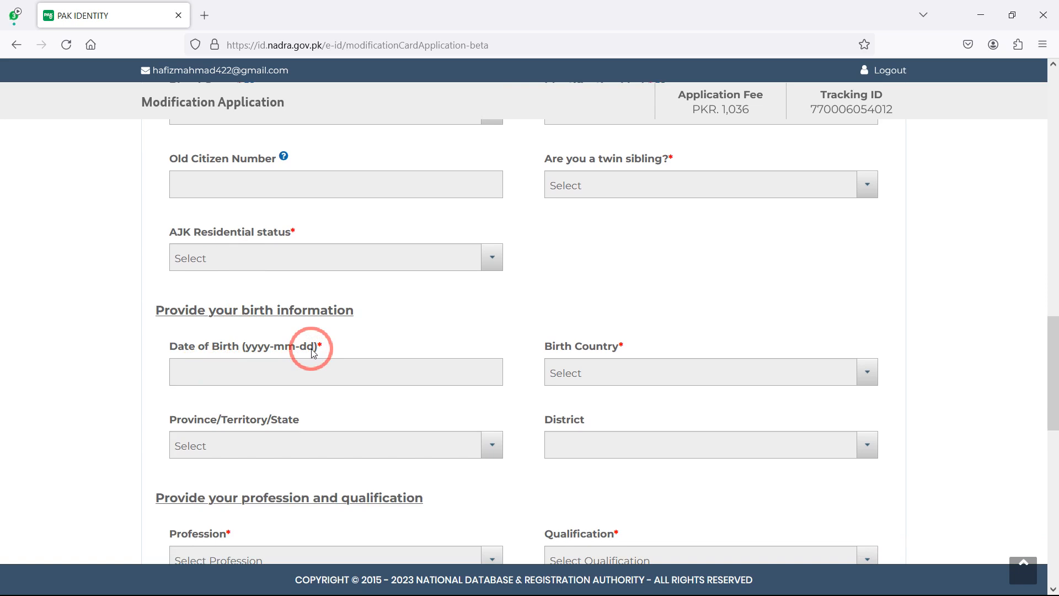
scroll(530, 338, down, 1)
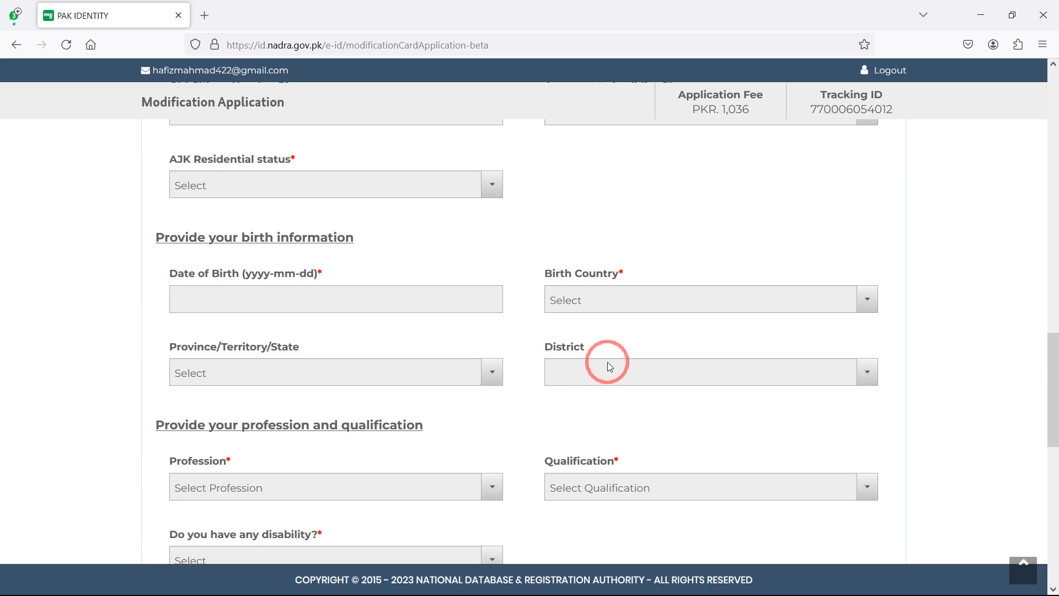
scroll(202, 334, down, 2)
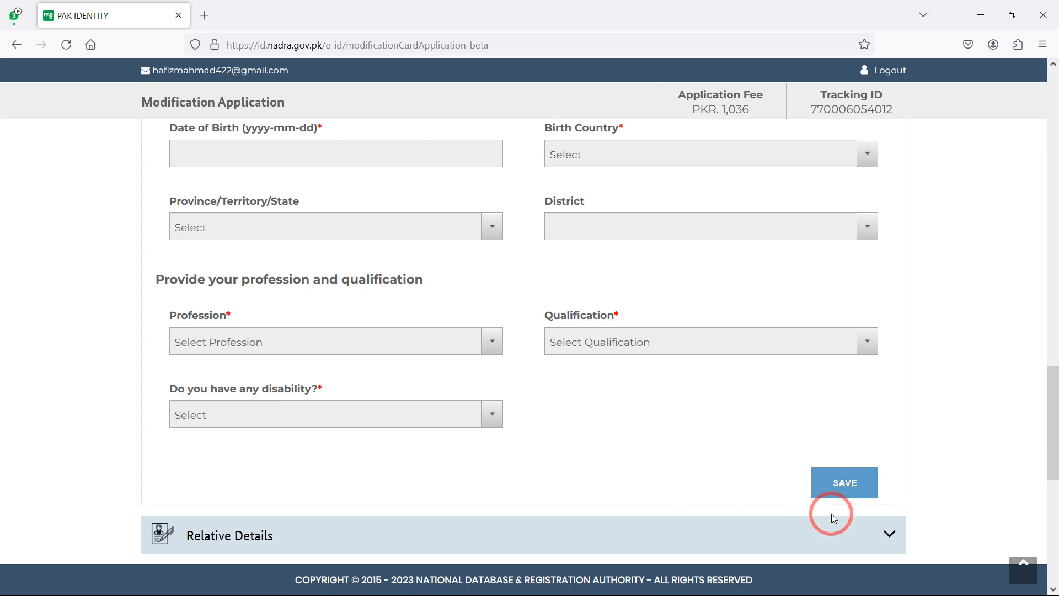
scroll(830, 523, up, 13)
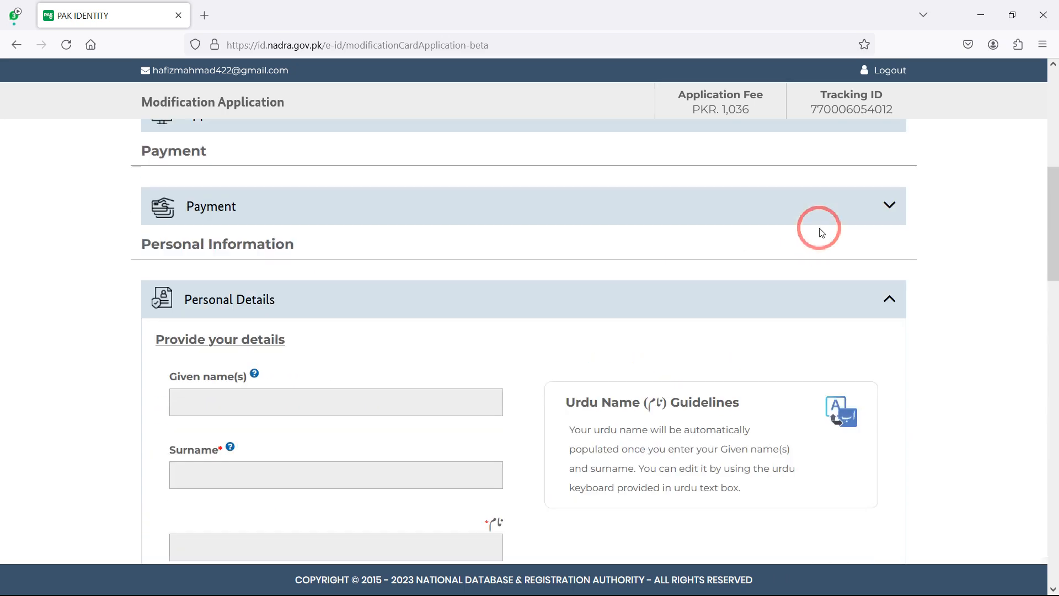
click(227, 304)
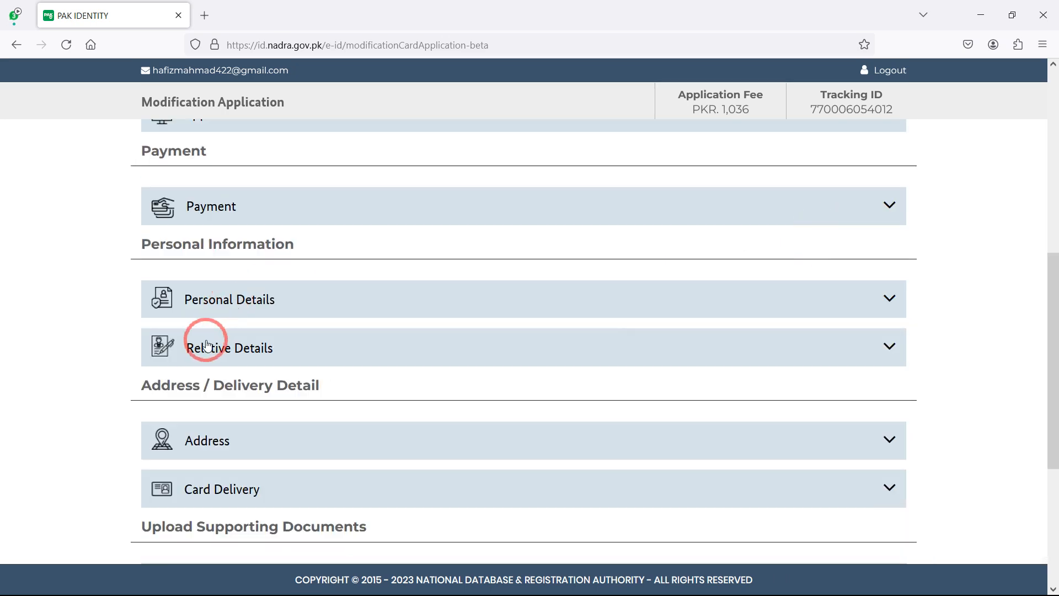
Step: Expand Relative Details and review the father, mother, household head and family member fields
click(237, 359)
scroll(237, 359, down, 3)
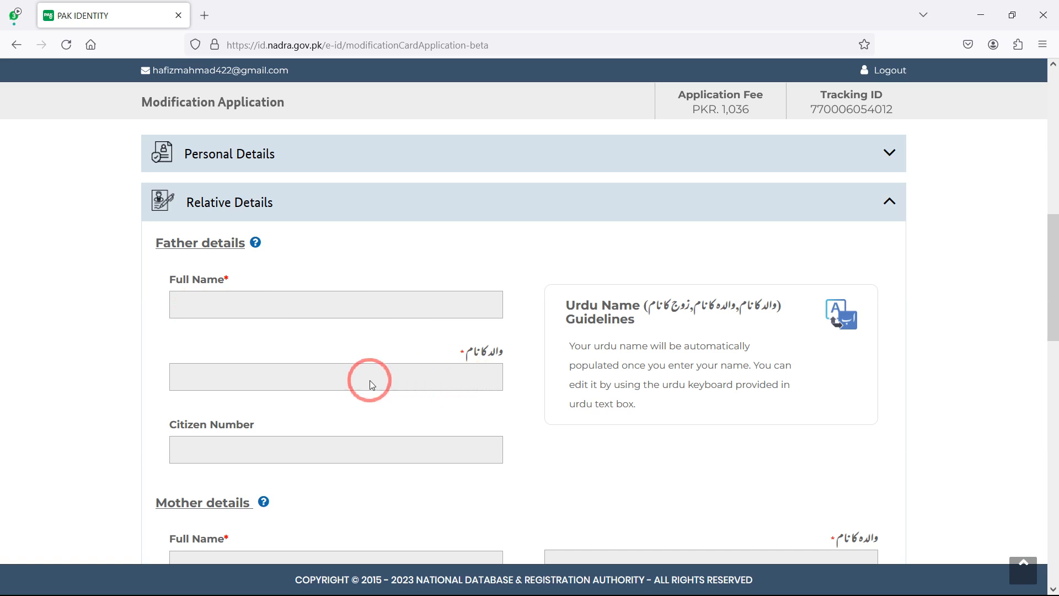
scroll(370, 379, down, 3)
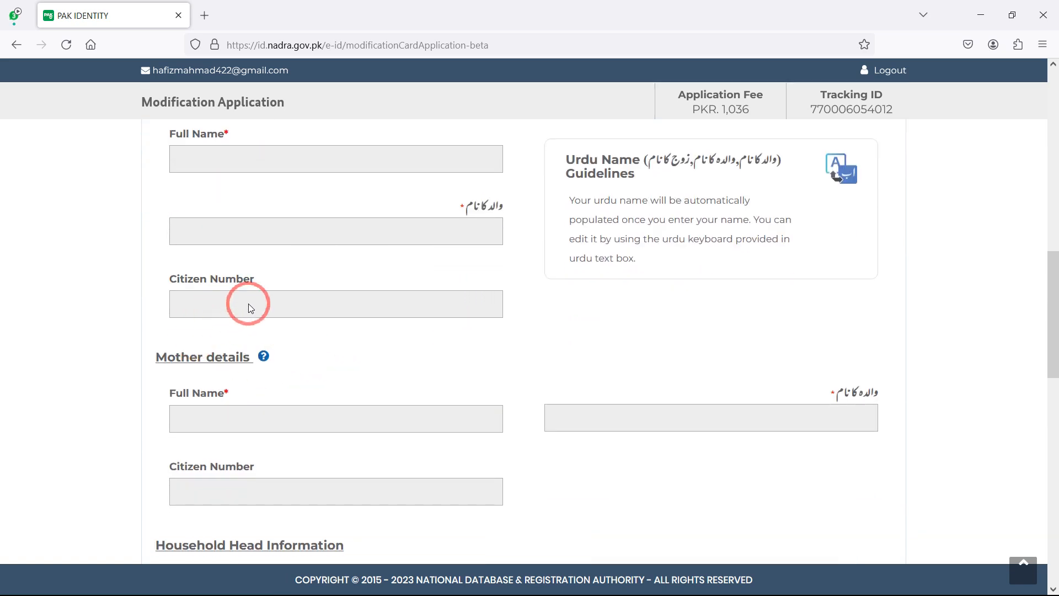
scroll(249, 306, down, 3)
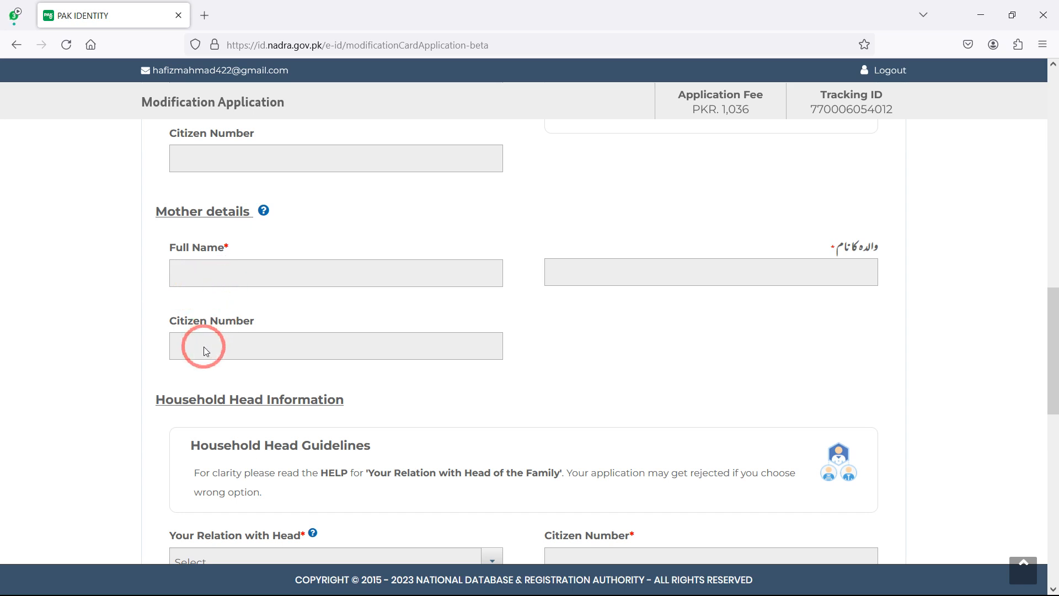
scroll(206, 351, down, 2)
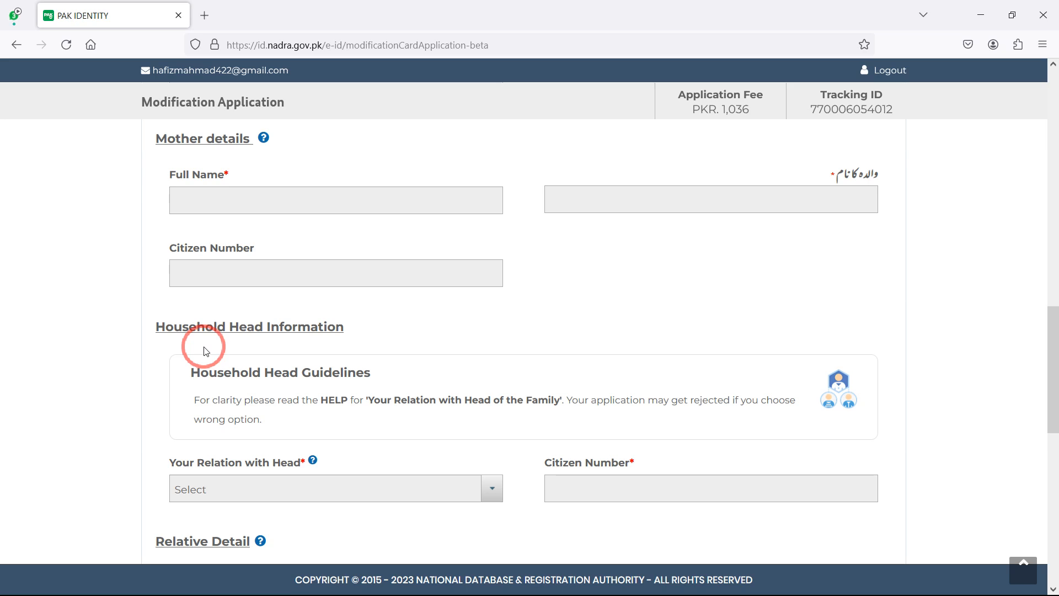
scroll(225, 439, down, 2)
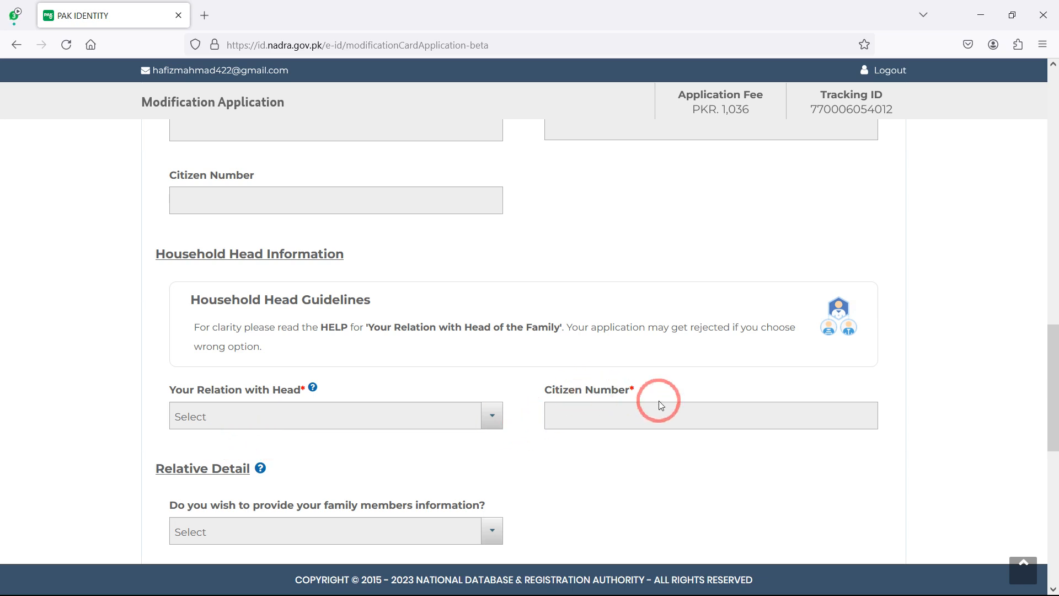
scroll(704, 406, down, 4)
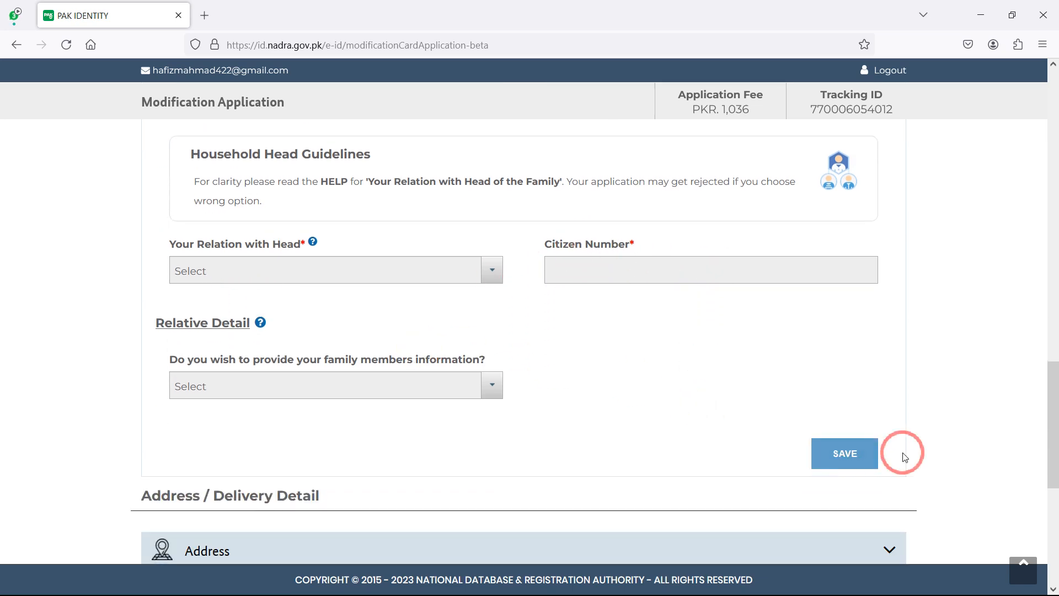
scroll(903, 453, down, 1)
scroll(905, 457, down, 3)
Step: Expand the Address section and review the present address fields
click(149, 331)
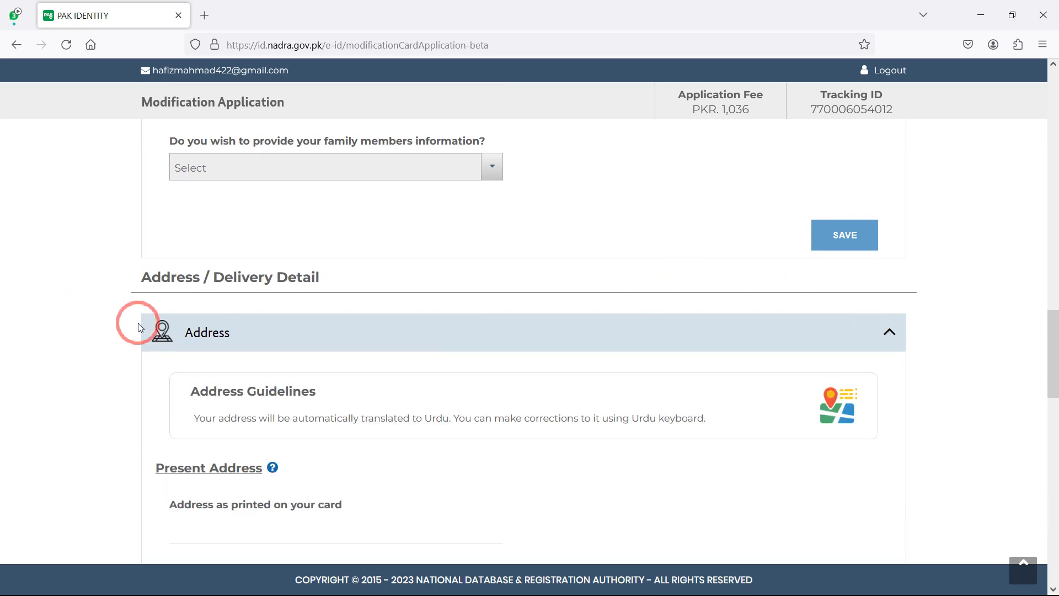
scroll(334, 343, down, 4)
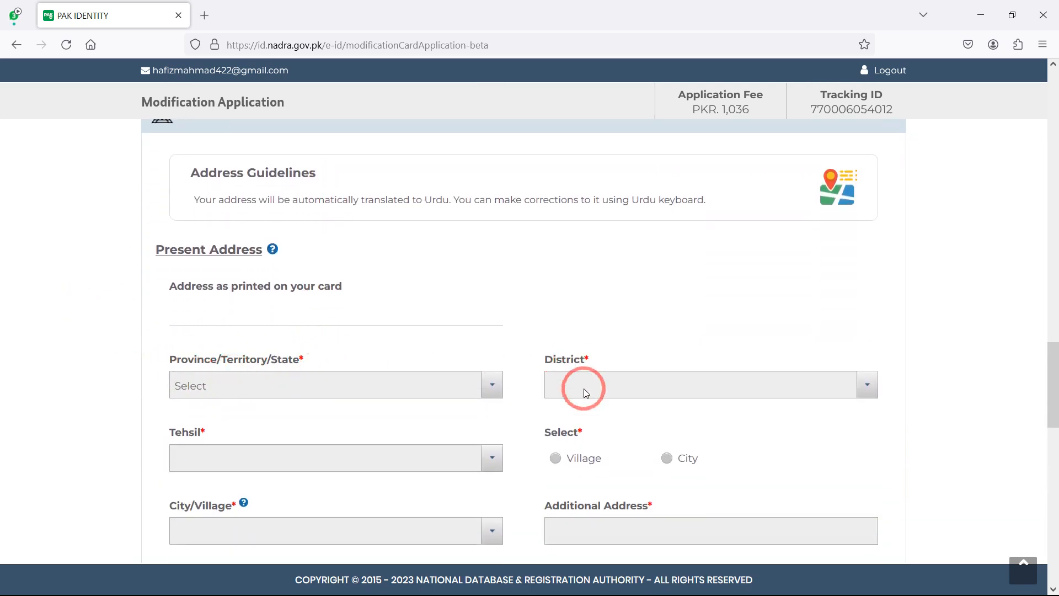
scroll(395, 466, down, 3)
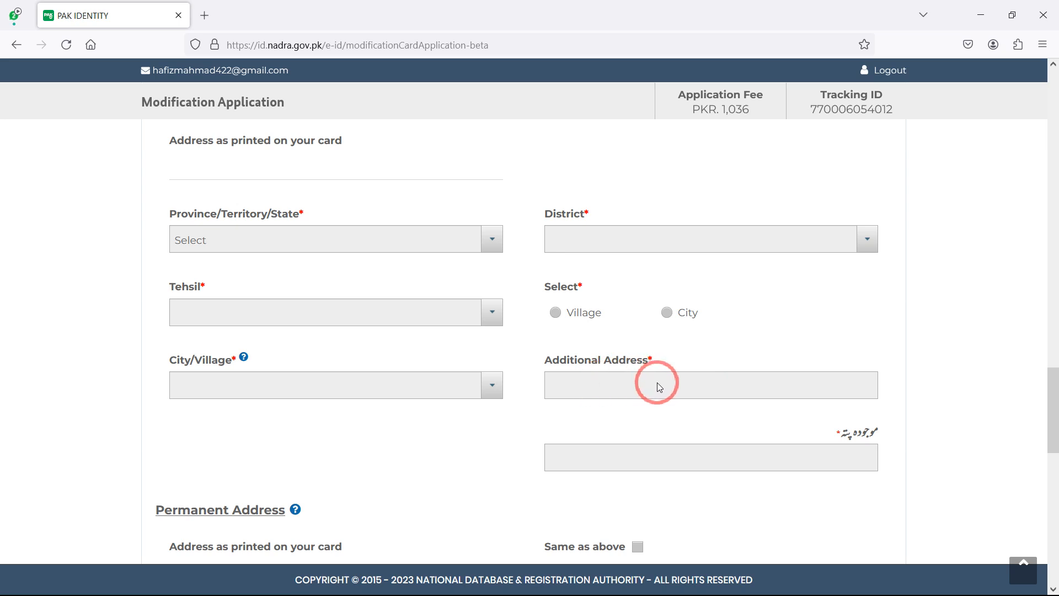
Step: Review the permanent address fields and the Same as above option, comparing them with the present address fields
scroll(654, 382, down, 4)
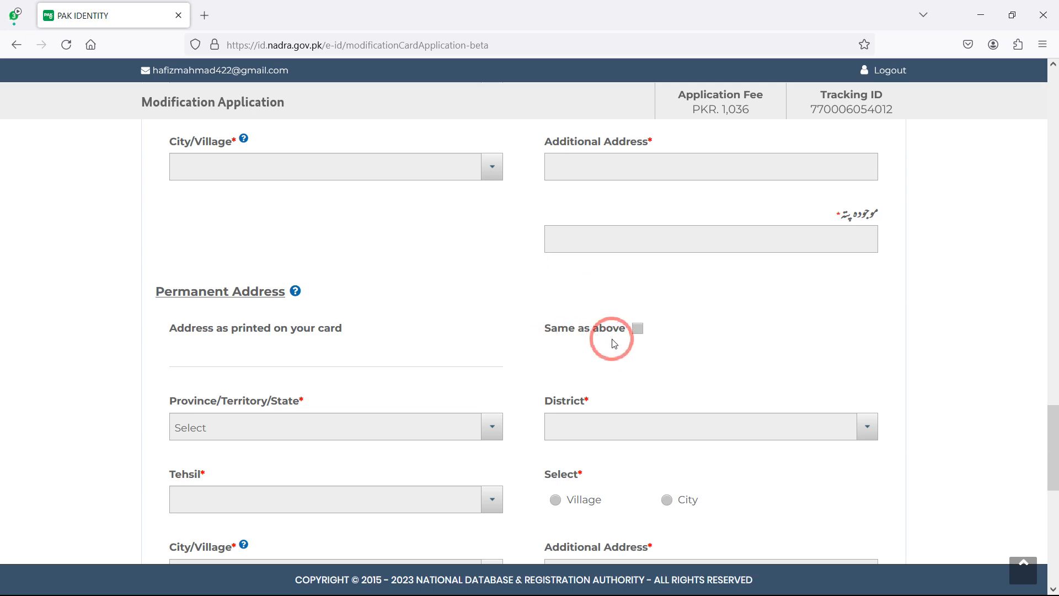
scroll(582, 241, up, 1)
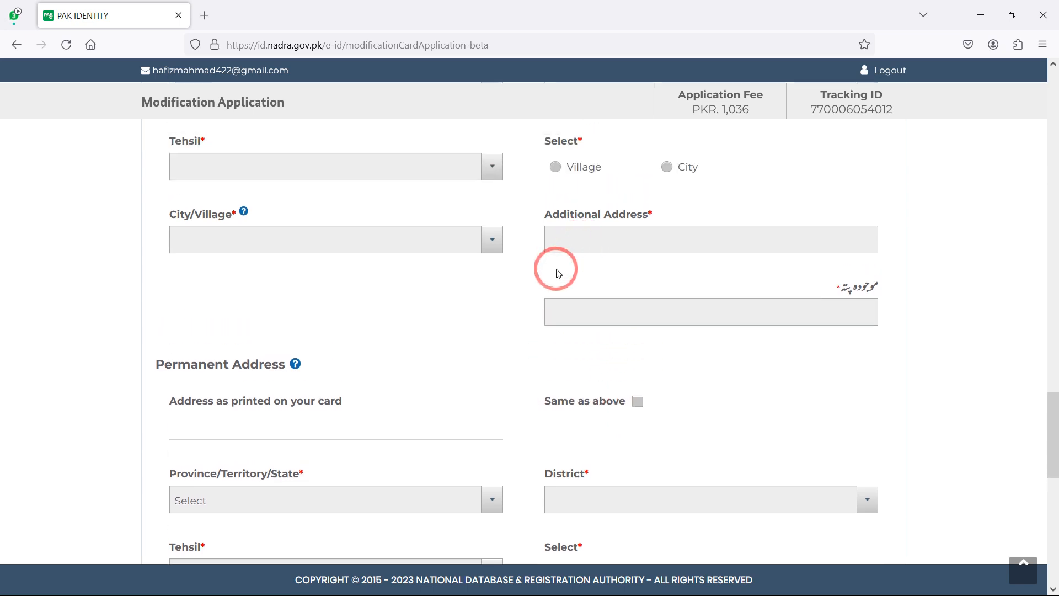
scroll(552, 287, down, 1)
scroll(497, 309, down, 1)
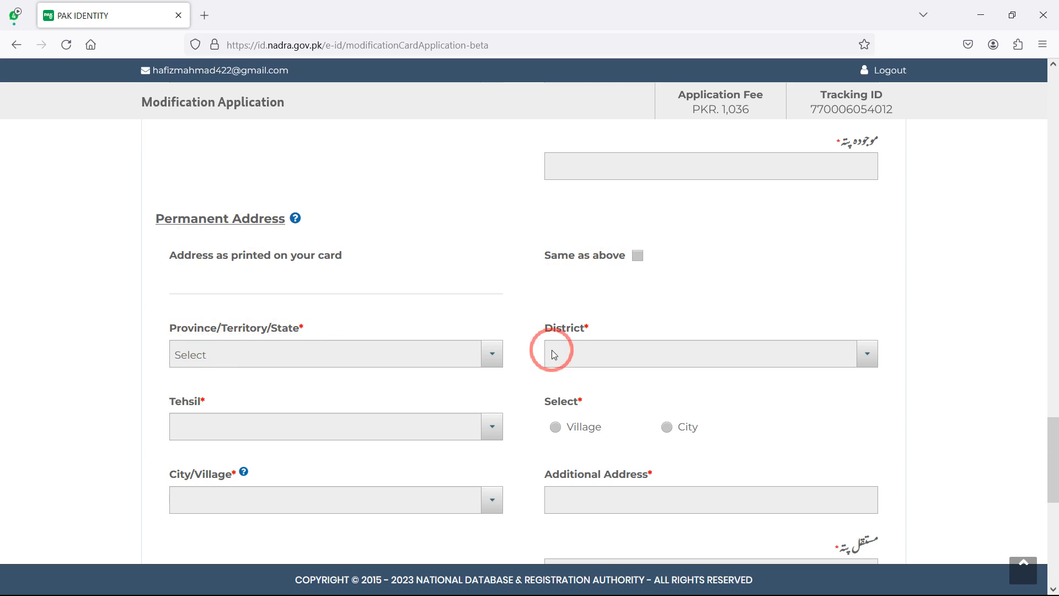
scroll(552, 350, down, 1)
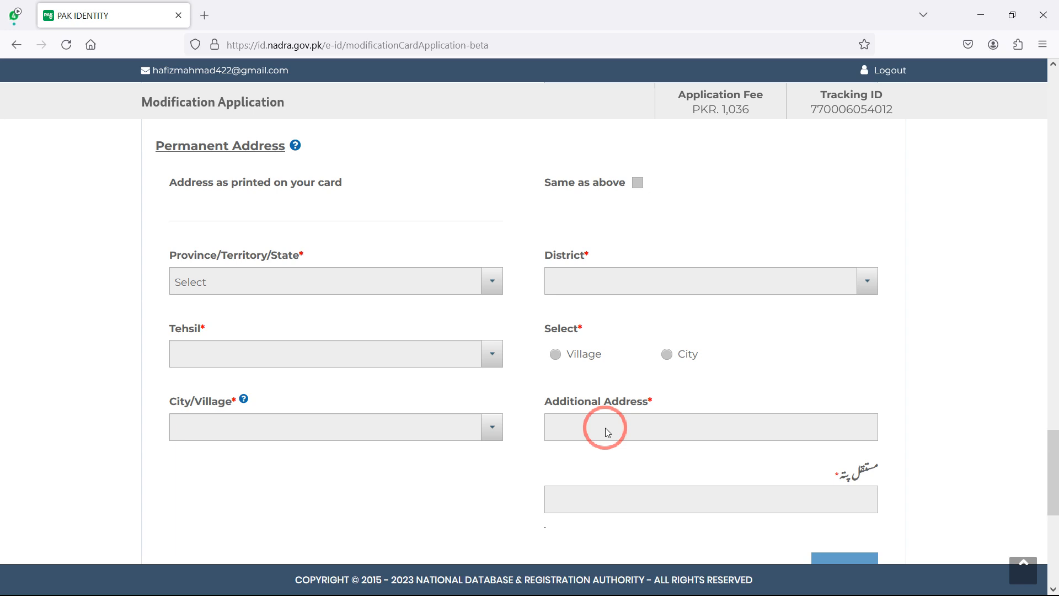
scroll(605, 432, down, 3)
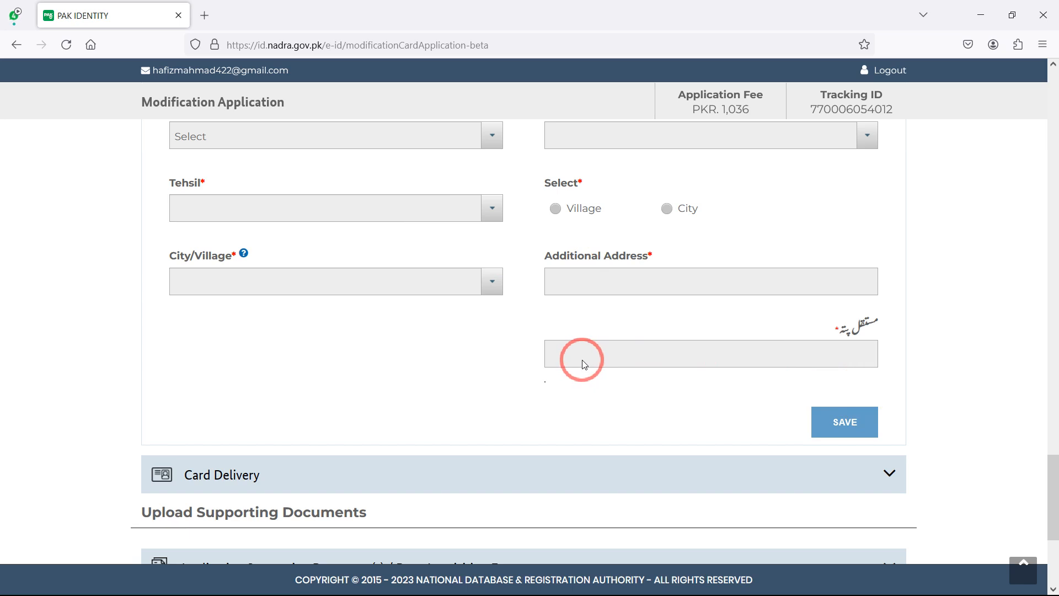
scroll(584, 362, up, 4)
scroll(579, 367, down, 2)
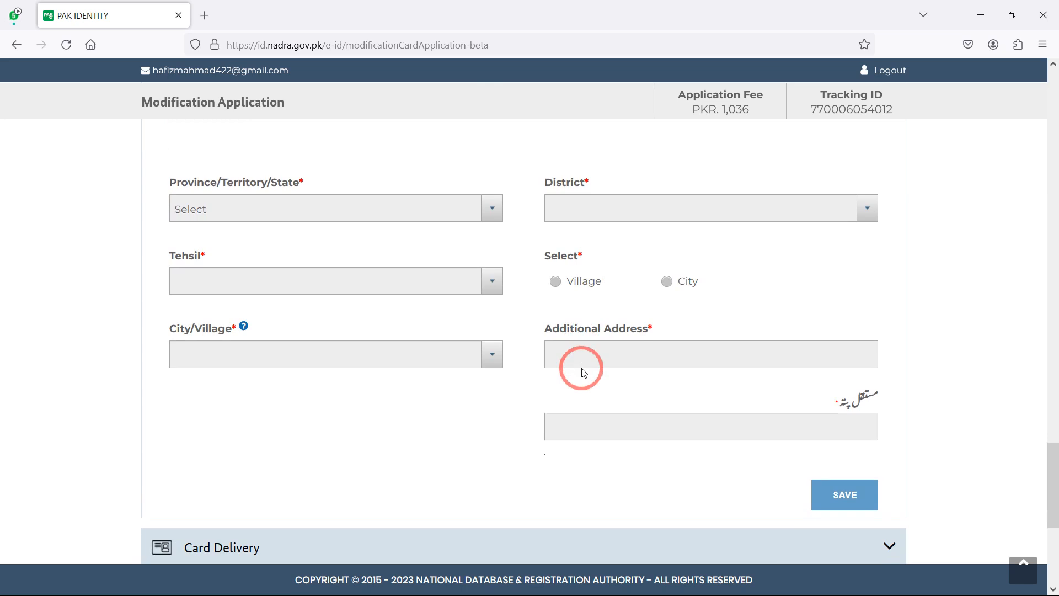
scroll(584, 373, up, 5)
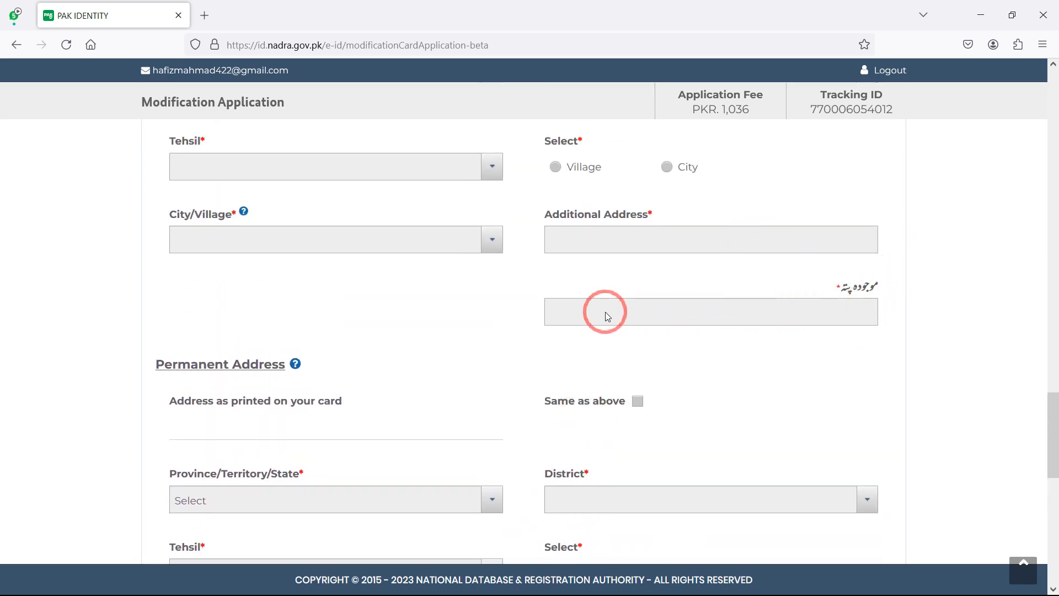
scroll(523, 229, up, 4)
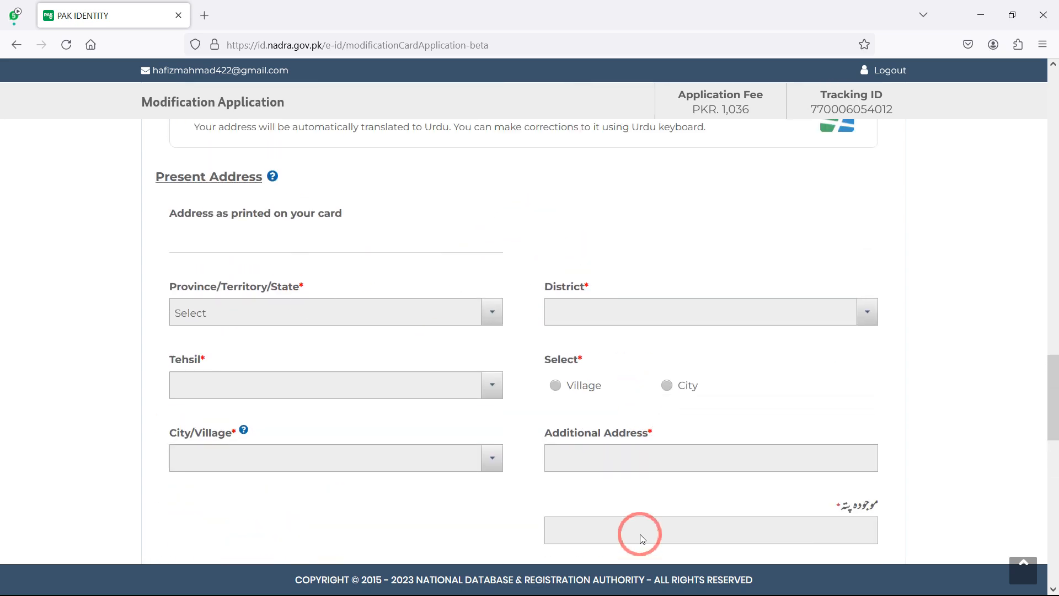
scroll(539, 372, down, 12)
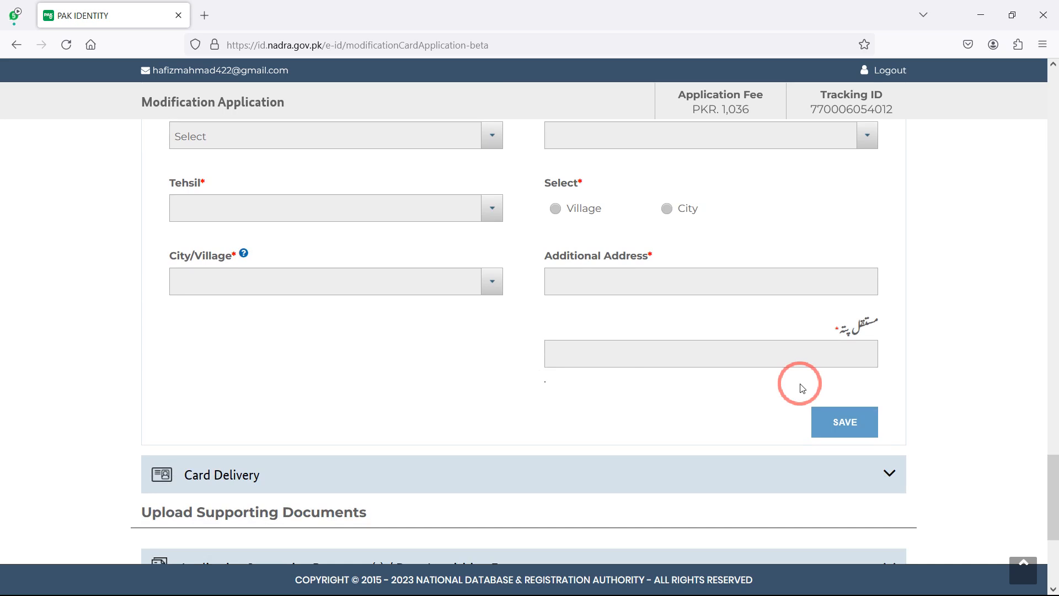
Step: Expand the Card Delivery section and review the delivery address options, contact guidelines, and applicant mobile number and email fields
scroll(177, 392, down, 3)
click(213, 334)
scroll(567, 397, down, 3)
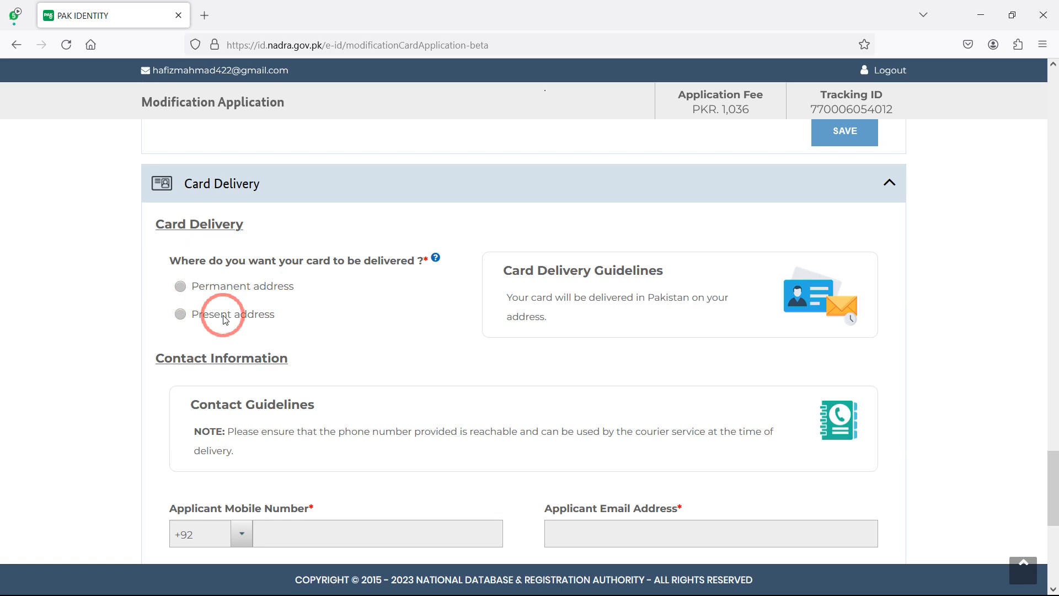
scroll(199, 265, down, 2)
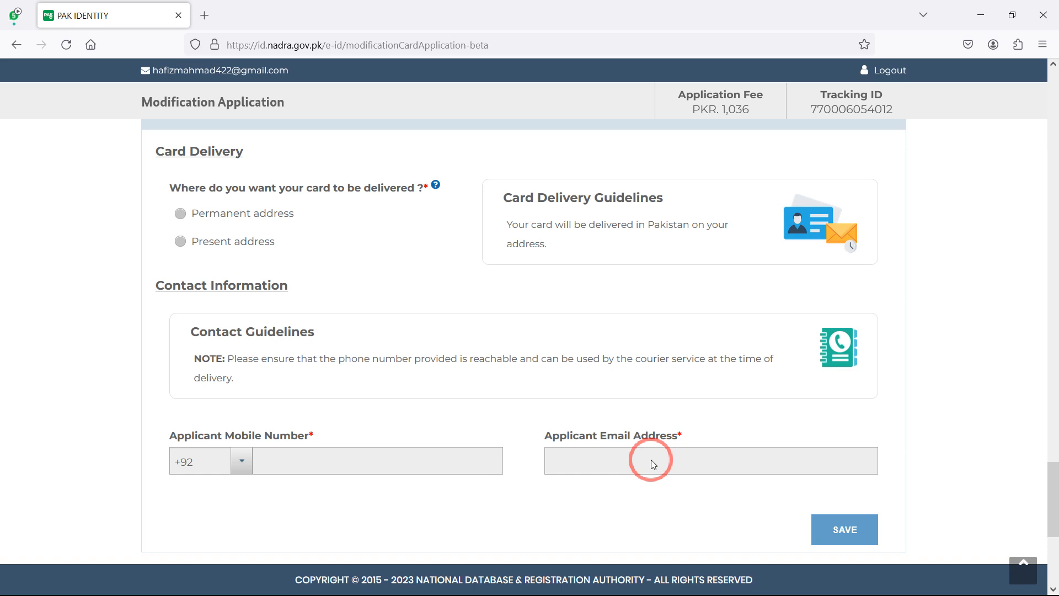
scroll(651, 459, up, 1)
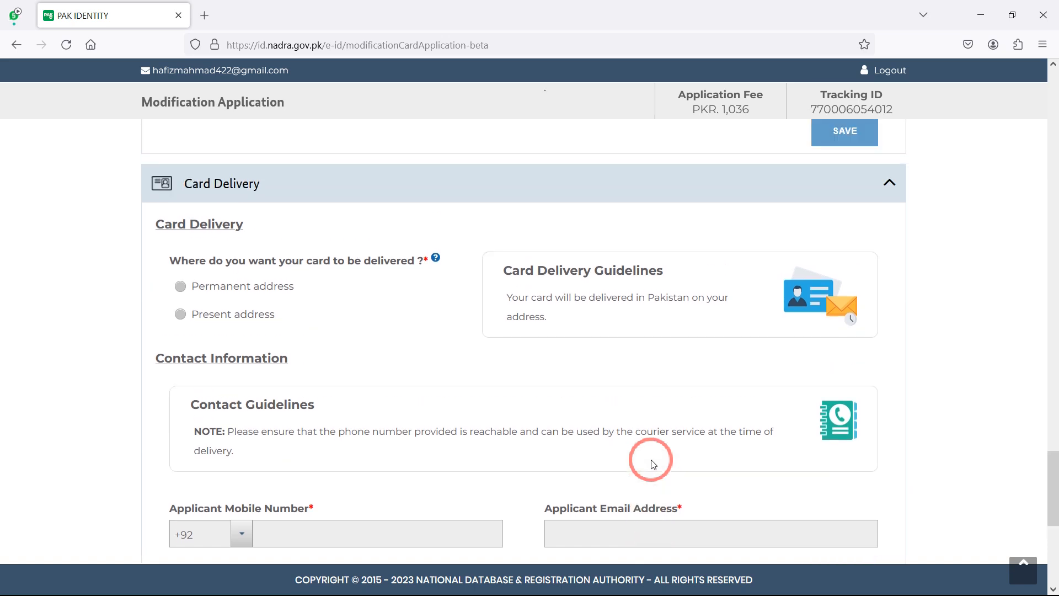
scroll(646, 450, down, 3)
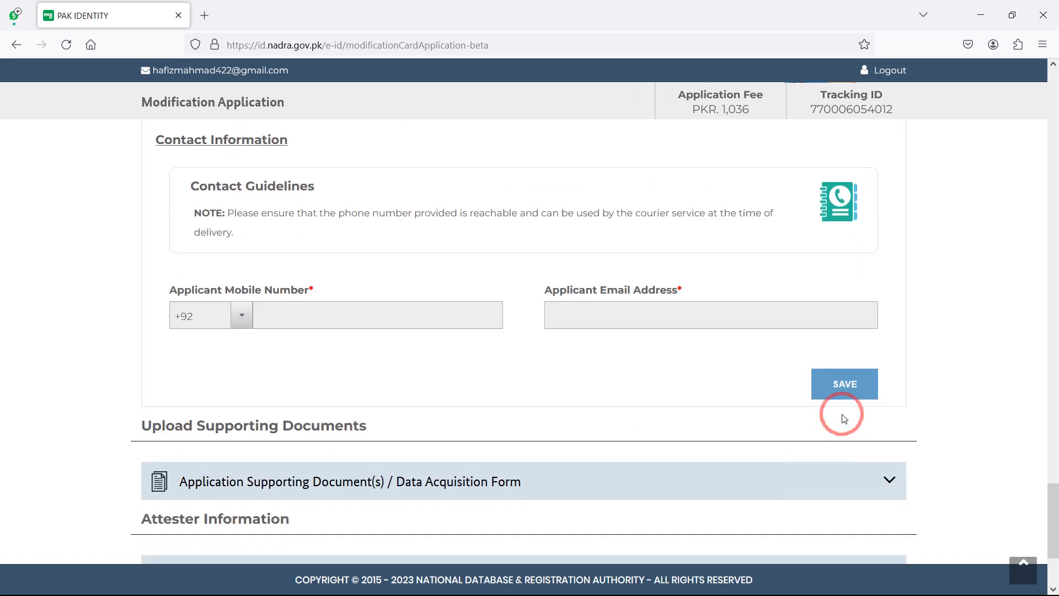
Step: Expand Application Supporting Document(s) / Data Acquisition Form and review the fingerprint note, document type and upload guidelines
scroll(378, 366, down, 2)
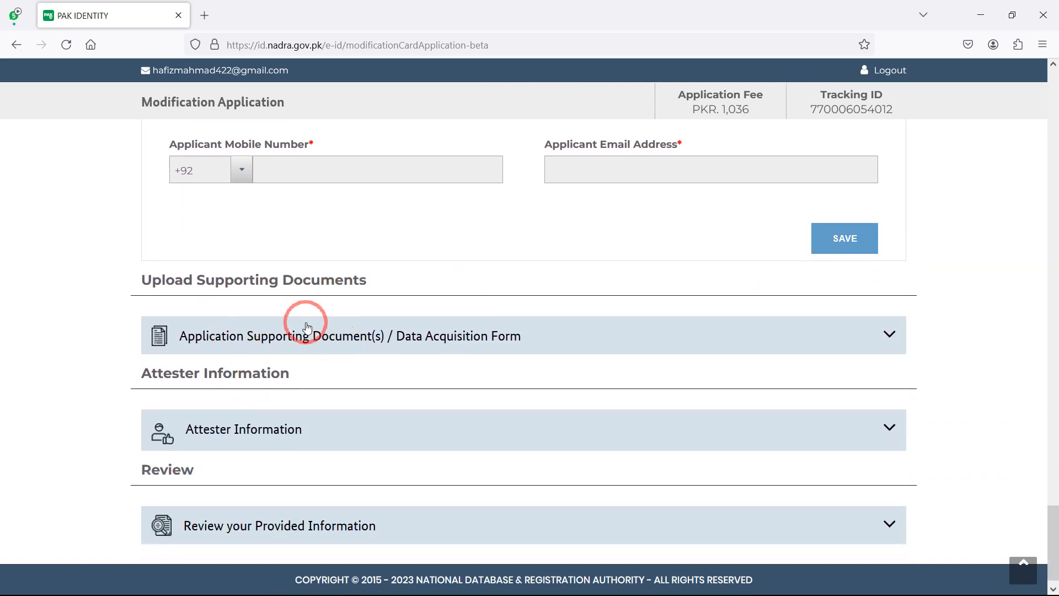
click(264, 338)
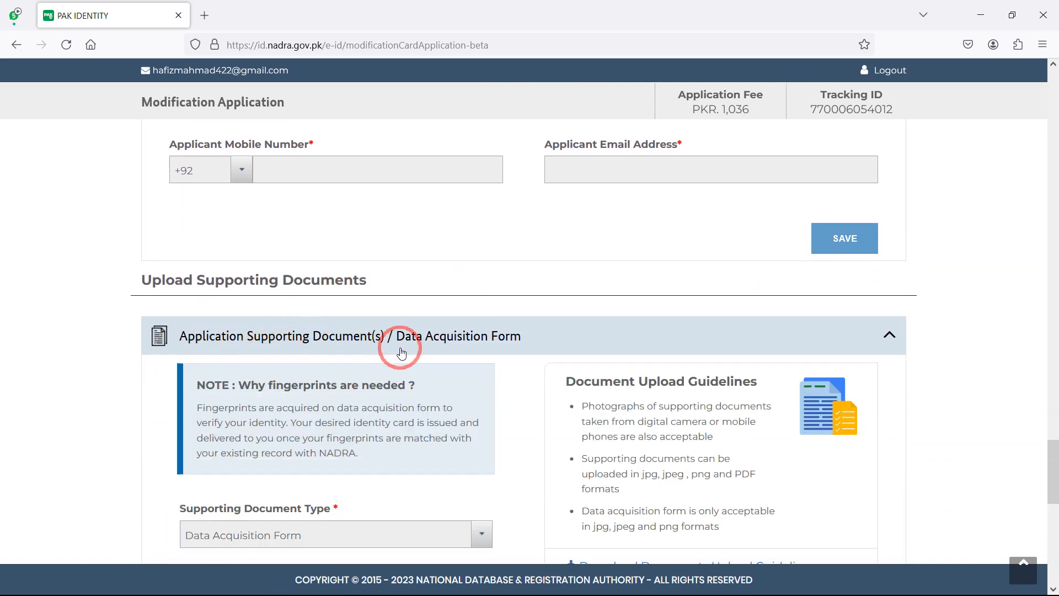
scroll(274, 430, down, 2)
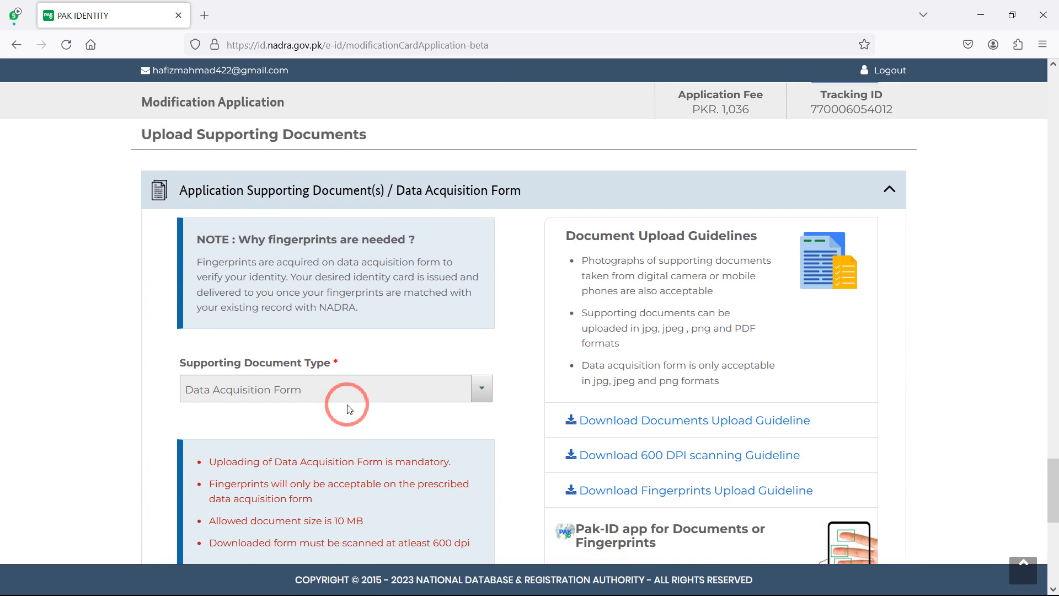
scroll(338, 407, down, 1)
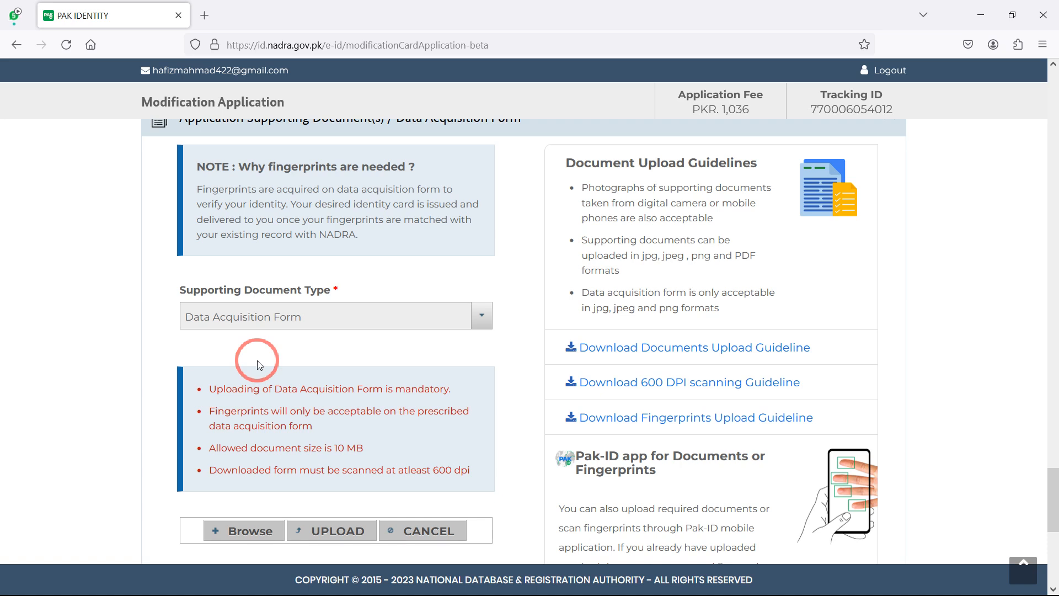
scroll(256, 337, up, 2)
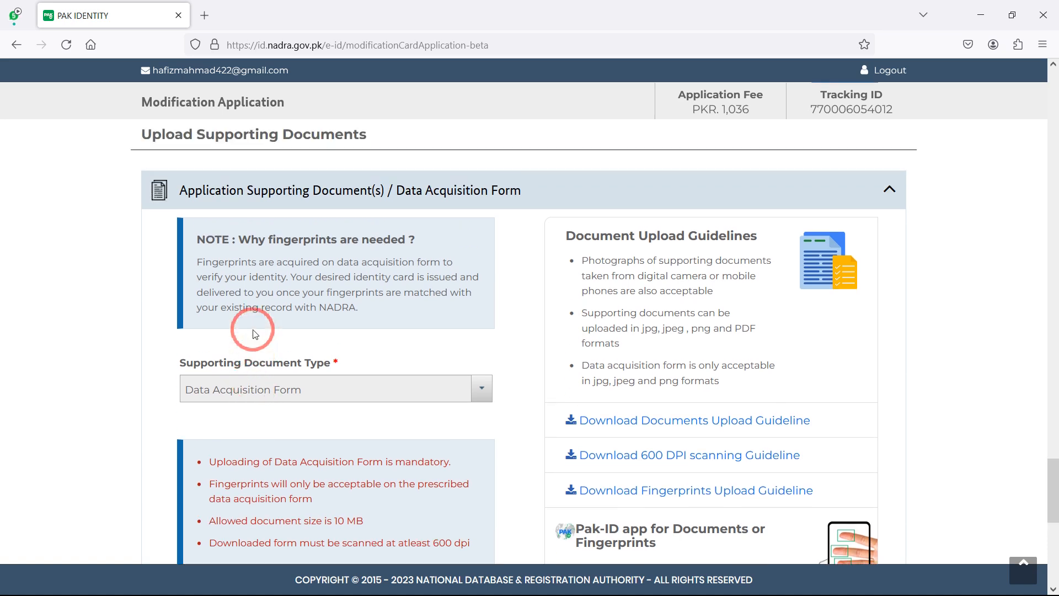
Step: Highlight the document upload rules, focusing on the Data Acquisition Form requirement and the fingerprint rule
scroll(255, 334, down, 4)
drag(174, 301, 484, 422)
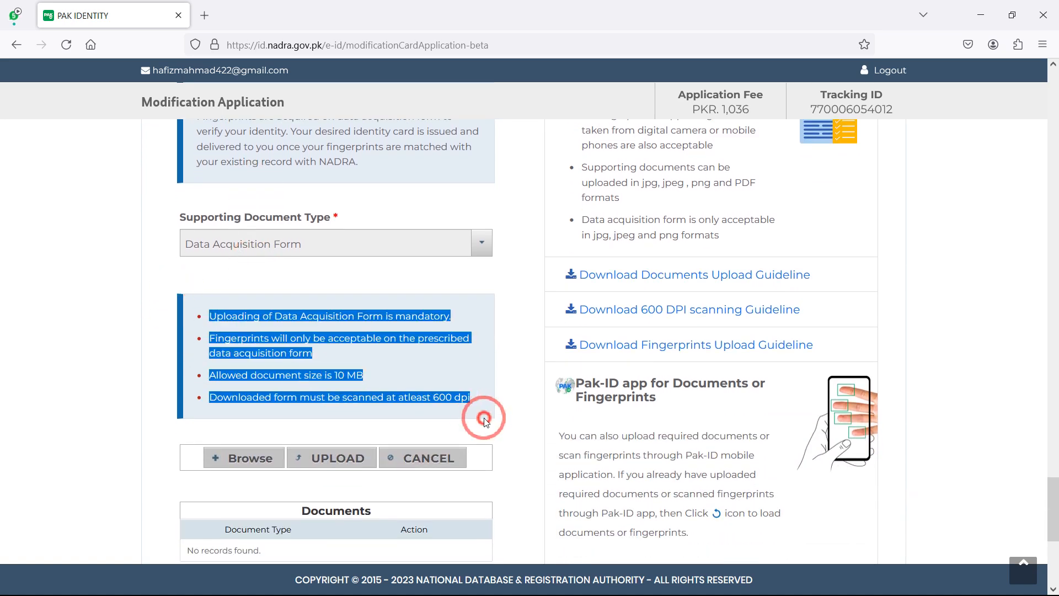
click(320, 323)
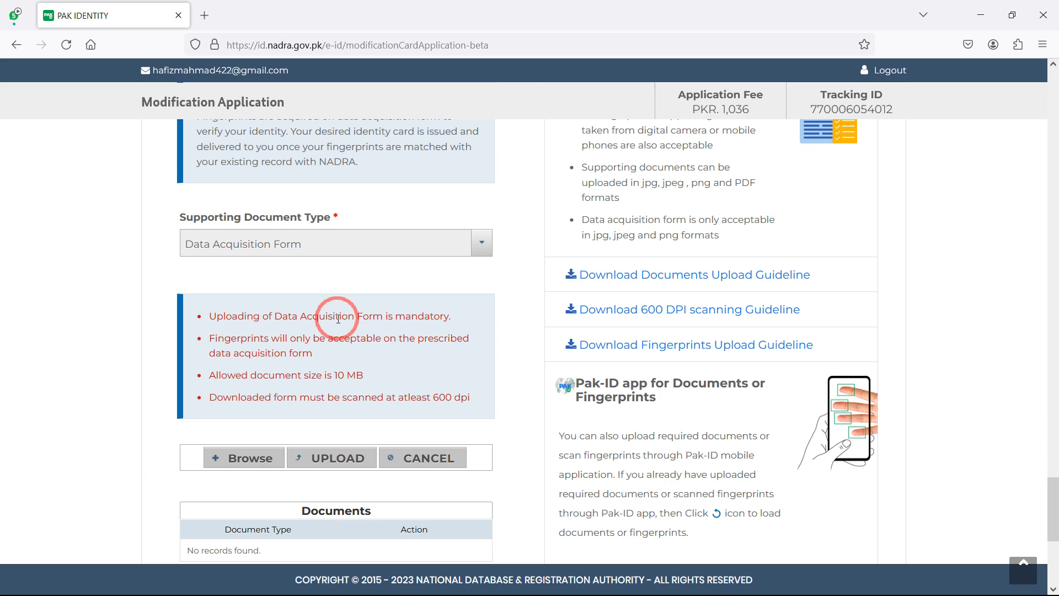
drag(201, 317, 450, 315)
scroll(326, 425, up, 4)
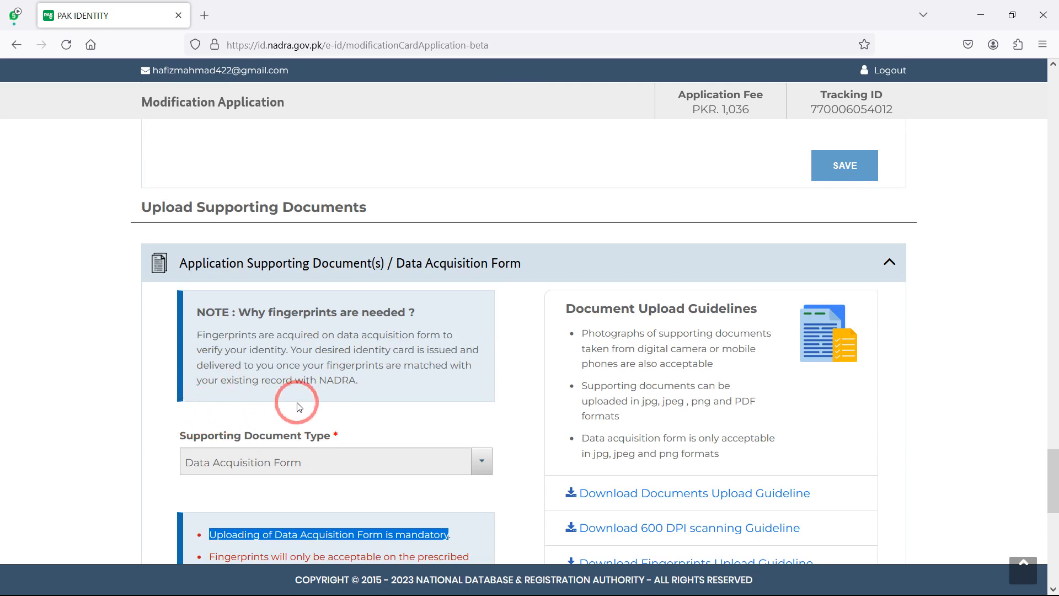
scroll(395, 422, down, 1)
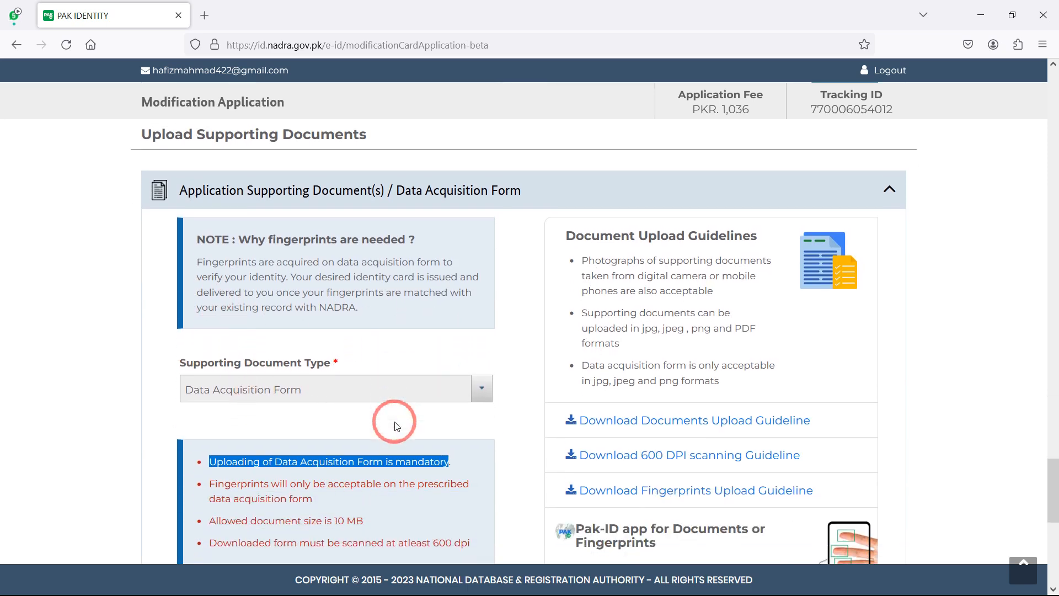
scroll(395, 426, down, 2)
drag(207, 338, 324, 357)
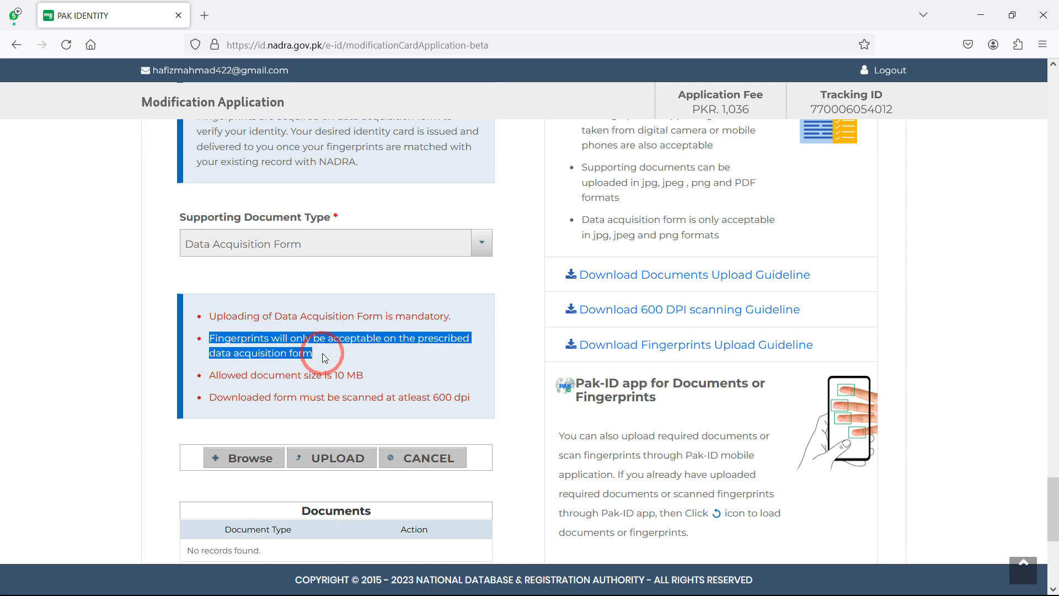
Step: Examine the allowed document size rule and highlight the scanning resolution rule for the downloaded form
click(222, 378)
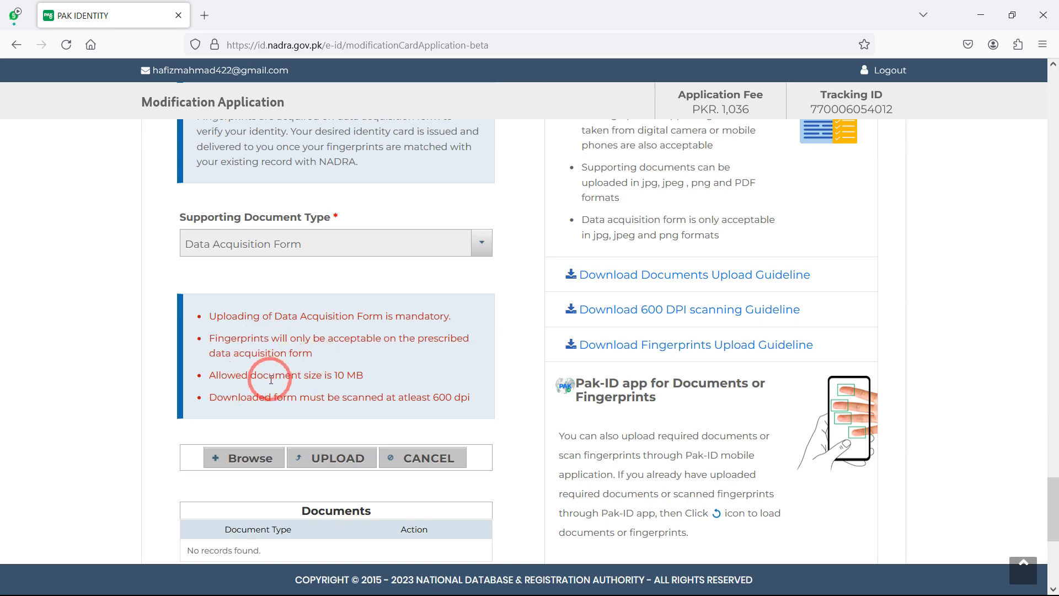
drag(362, 379, 473, 393)
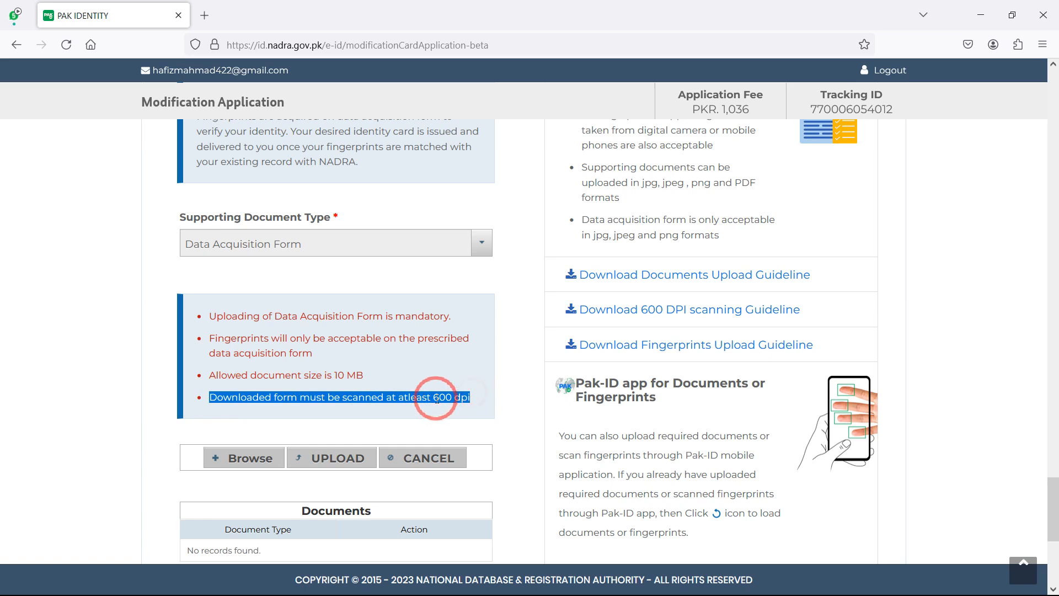
click(437, 398)
double_click(452, 397)
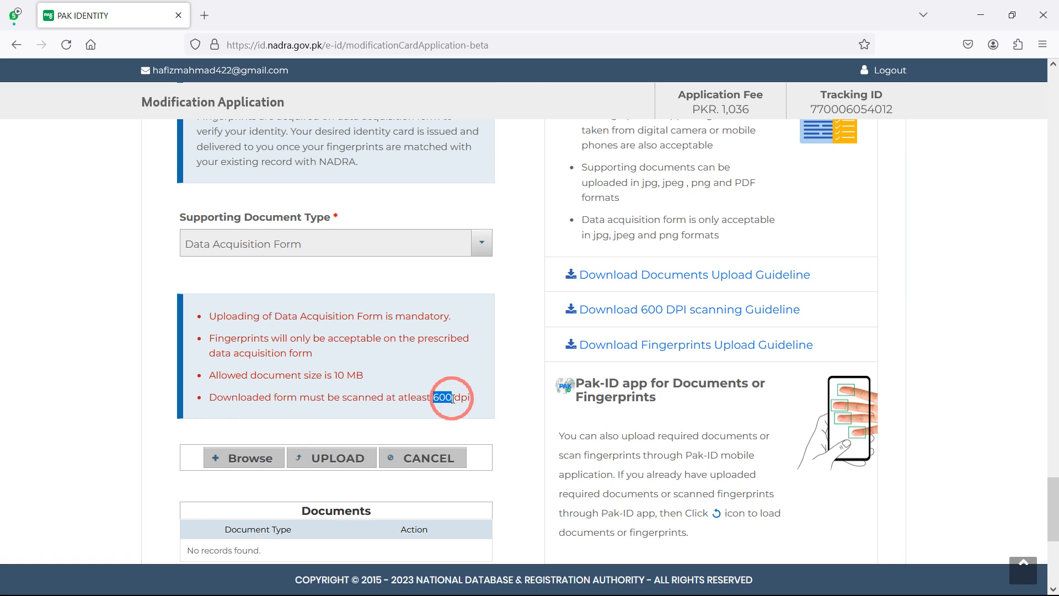
click(352, 383)
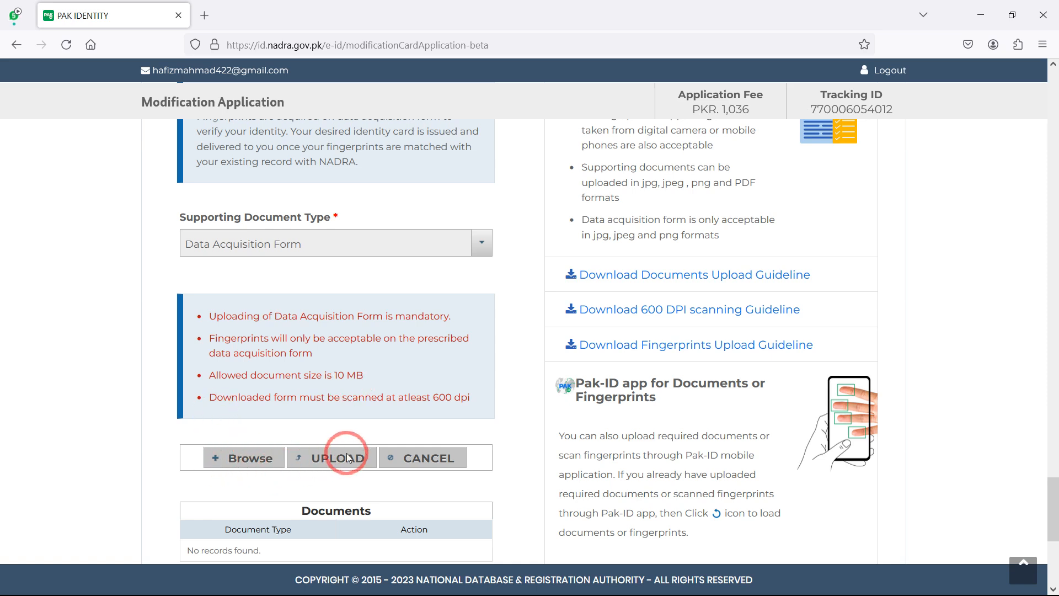
Step: Review the Documents list, the fingerprint rule, the guideline downloads and the Pak-ID app instructions for uploading documents or fingerprints
scroll(177, 497, down, 2)
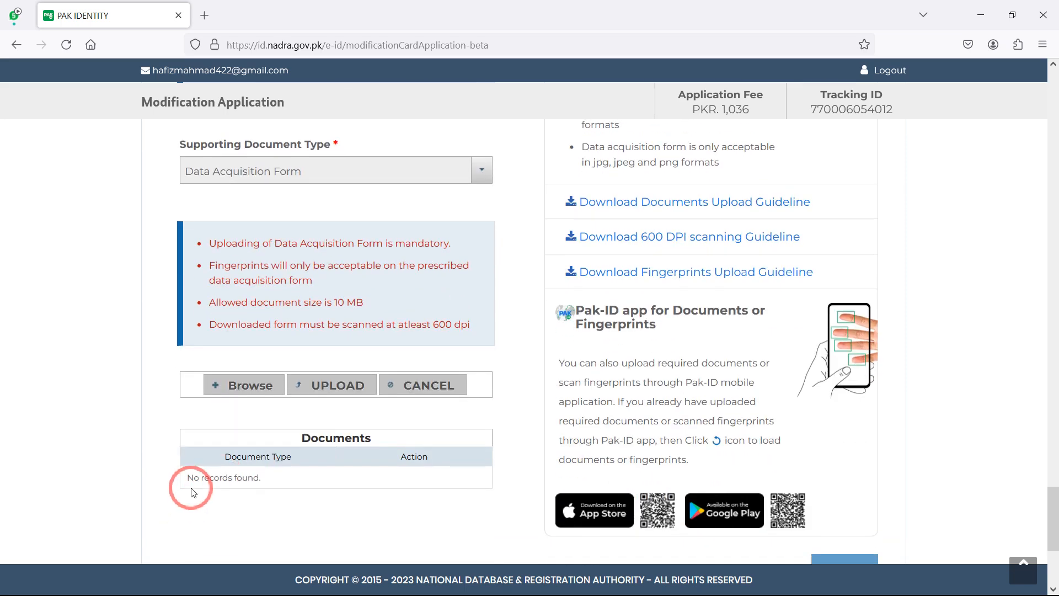
drag(218, 478, 331, 484)
drag(210, 265, 421, 279)
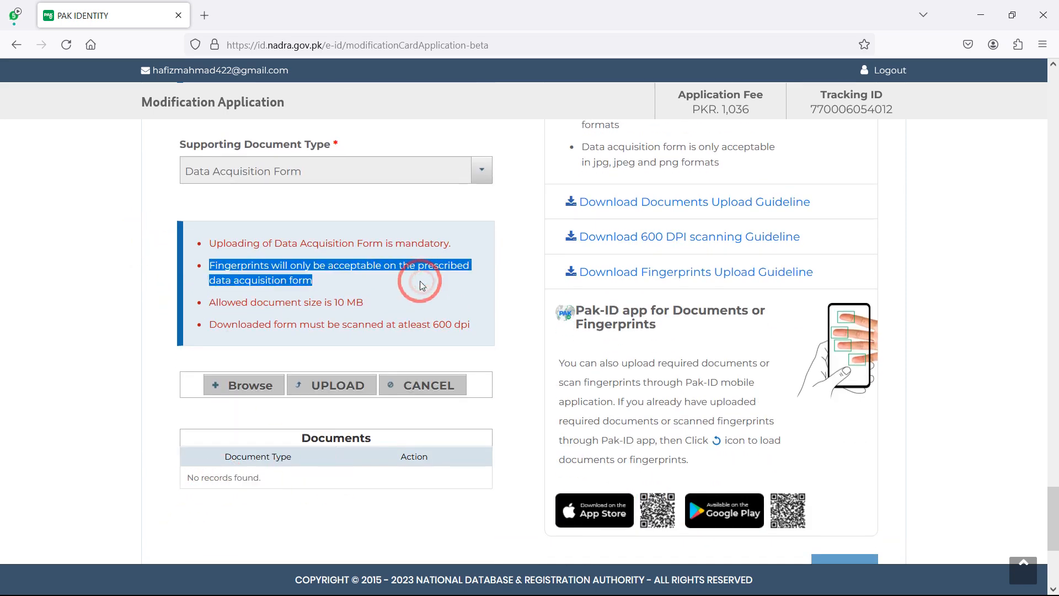
scroll(421, 284, down, 1)
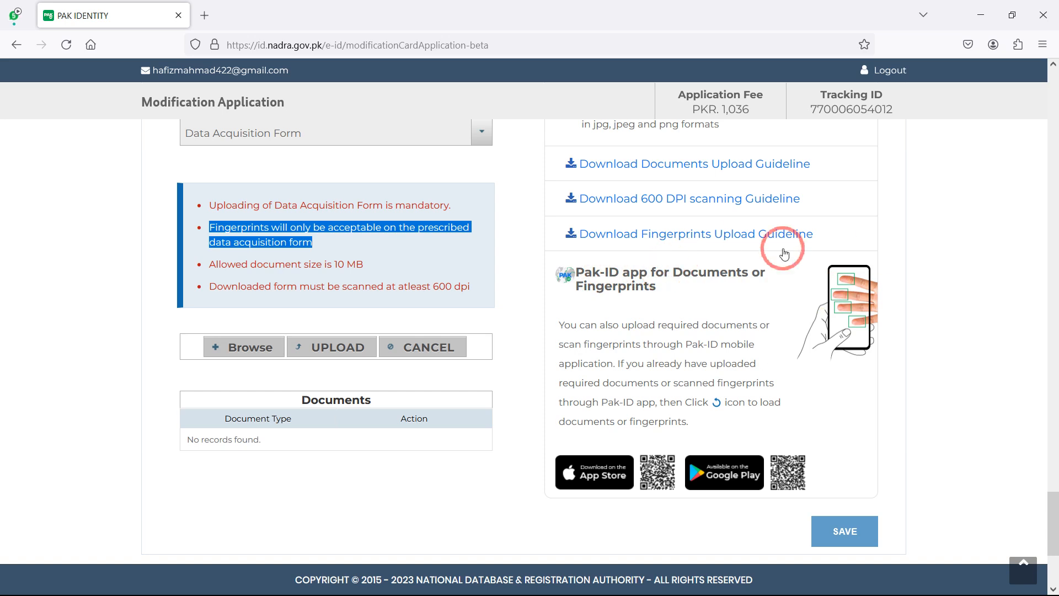
click(713, 404)
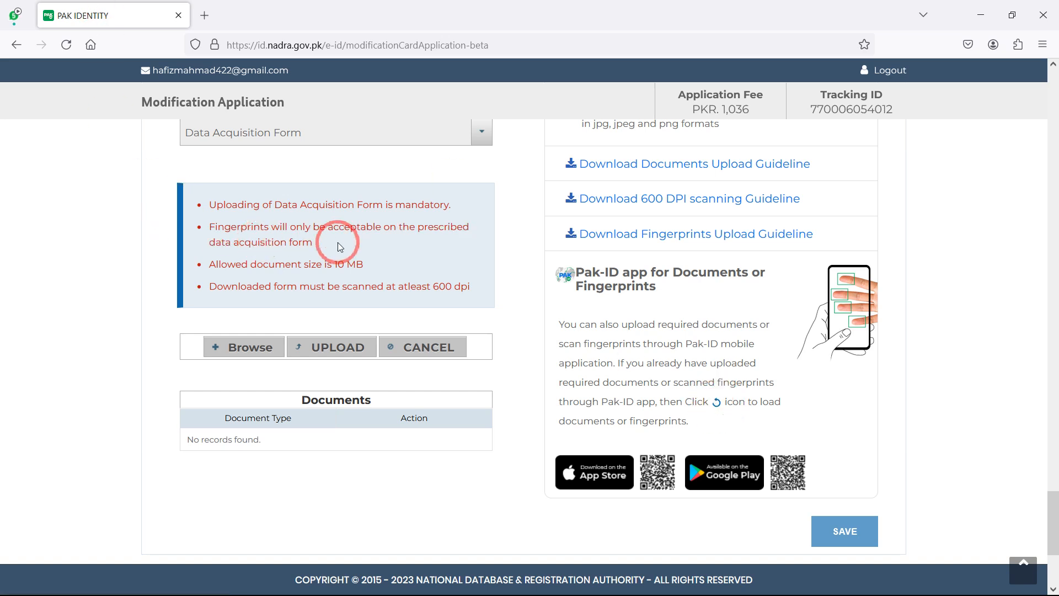
Step: Highlight the full set of upload rules again, followed by the individual fingerprint and Data Acquisition Form rules
drag(209, 204, 436, 283)
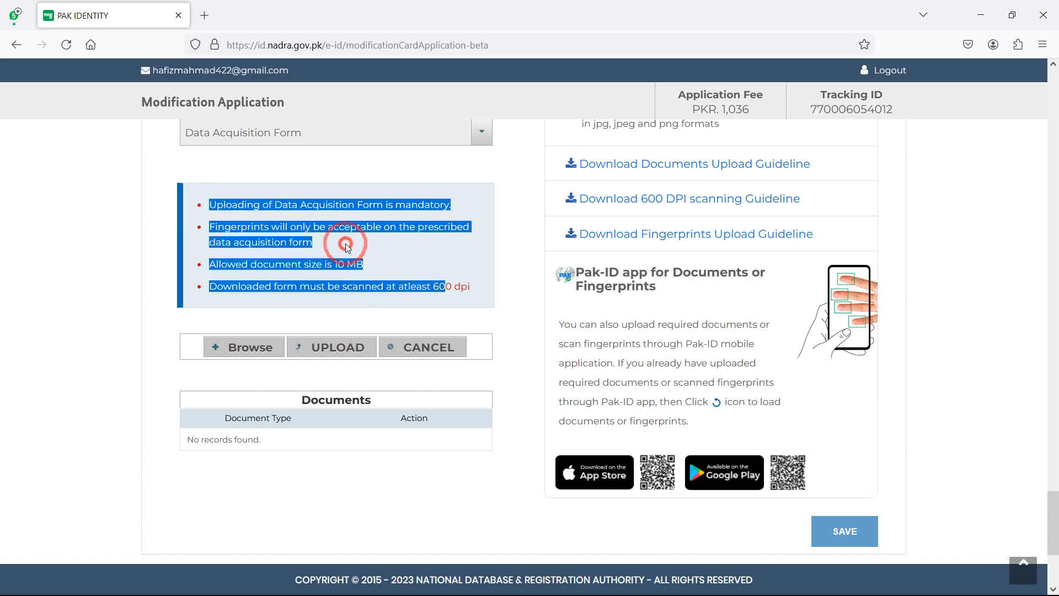
click(293, 232)
triple_click(229, 227)
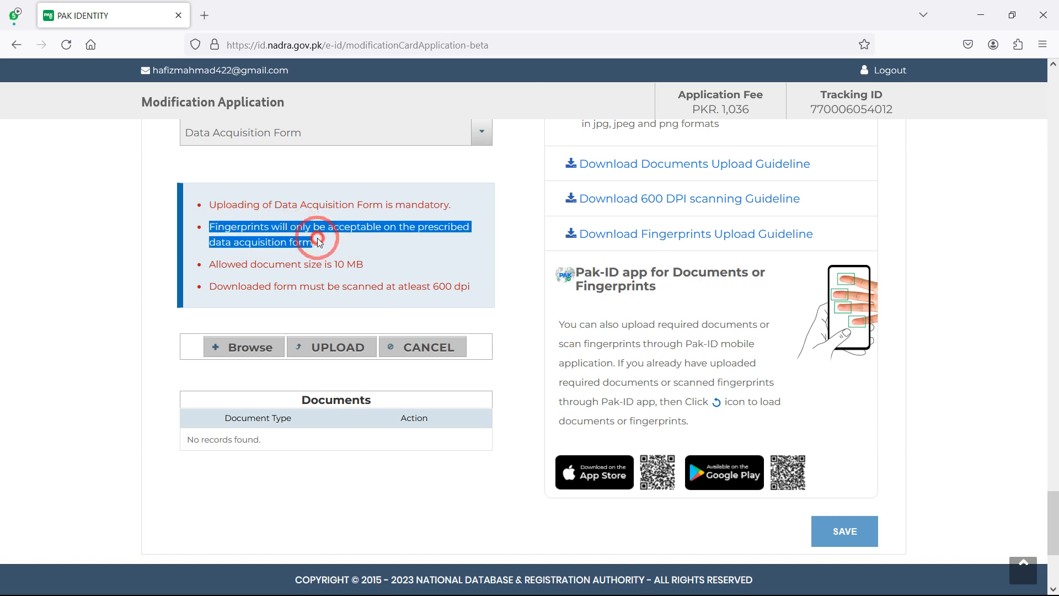
drag(217, 205, 505, 202)
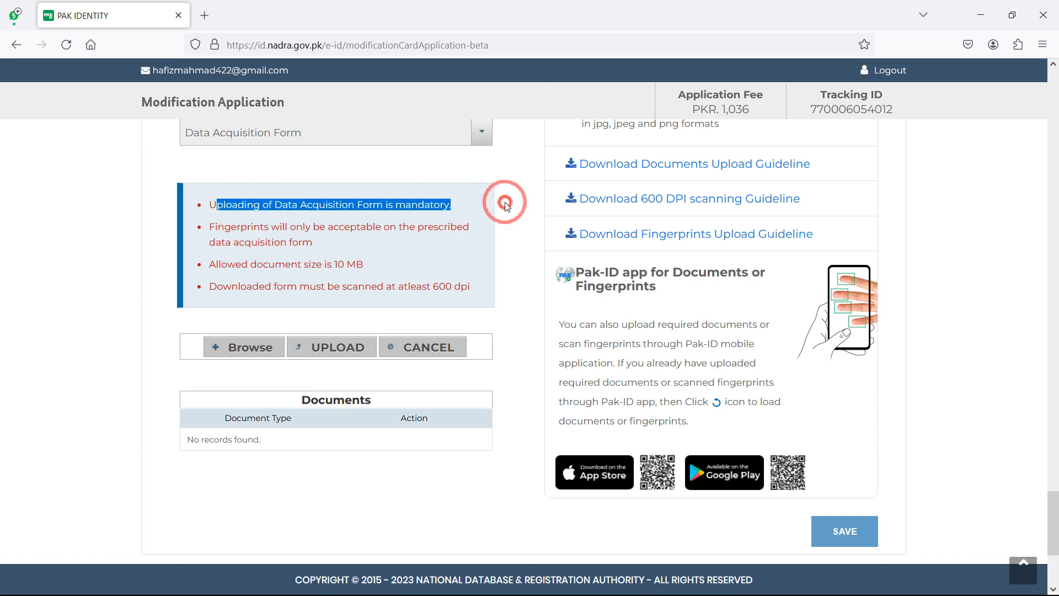
Step: Expand the Attester Information section and review the full name, department, designation, citizen number and contact number fields
scroll(426, 237, down, 2)
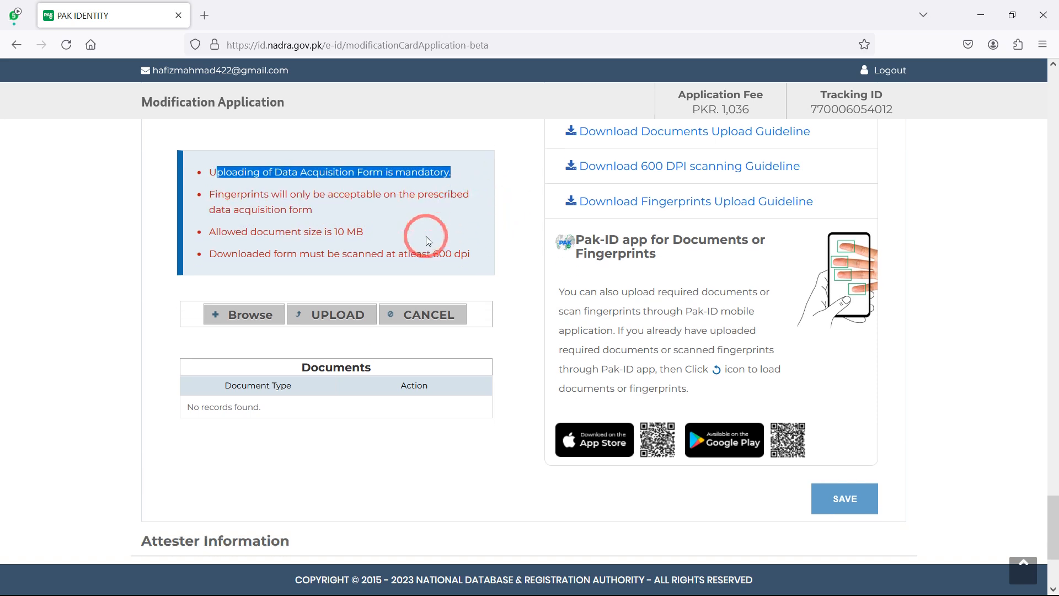
scroll(426, 223, down, 2)
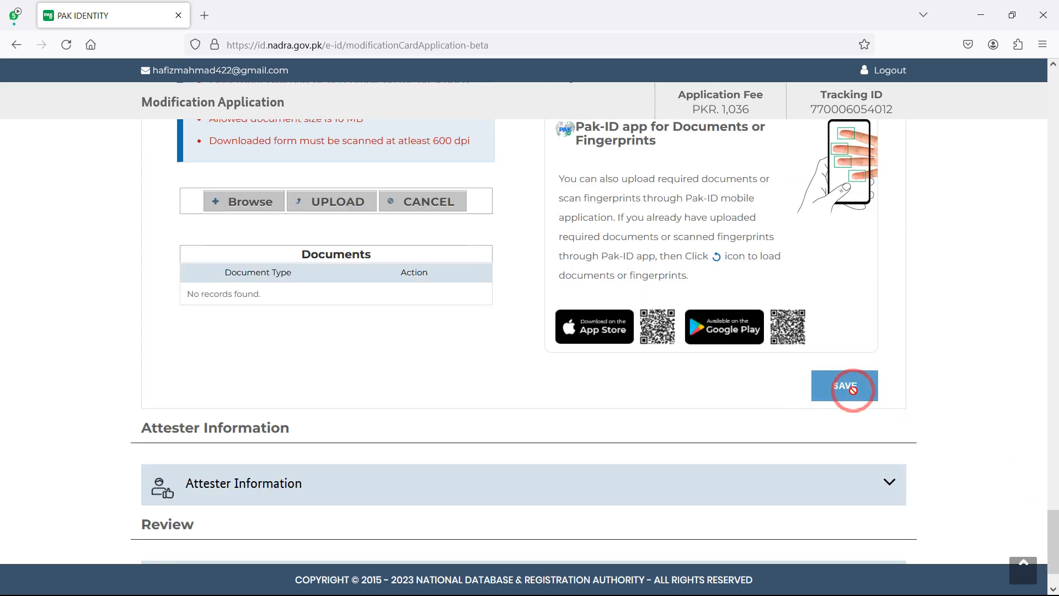
scroll(853, 390, down, 2)
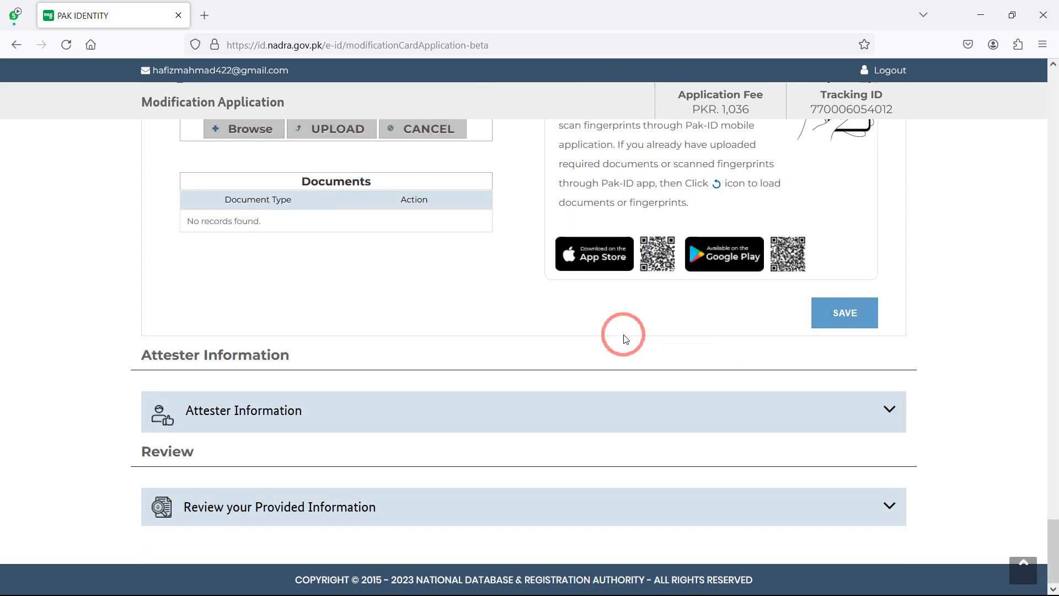
click(262, 415)
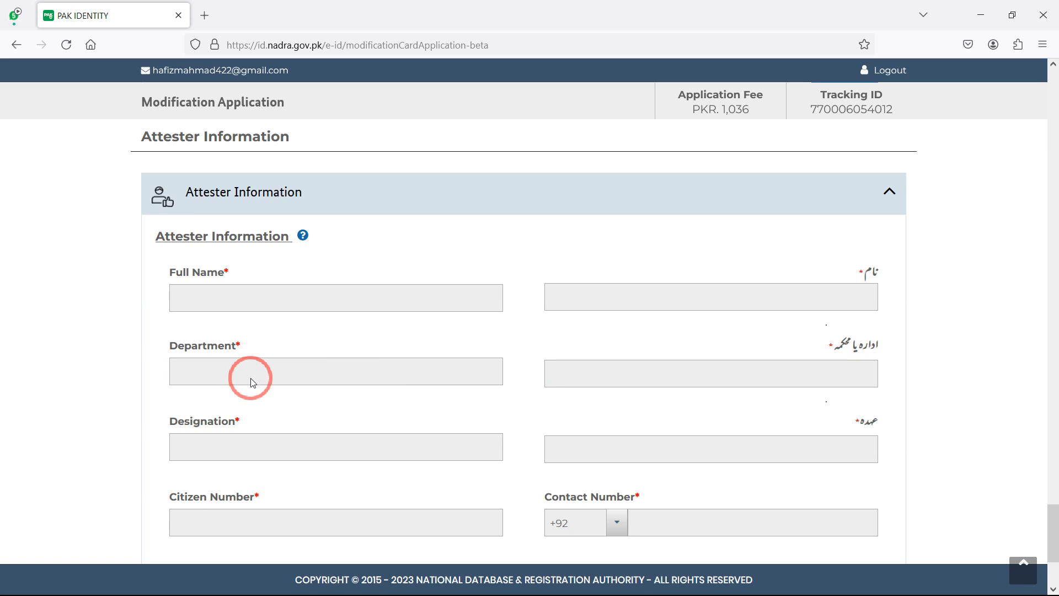
scroll(769, 441, down, 1)
scroll(769, 441, down, 1)
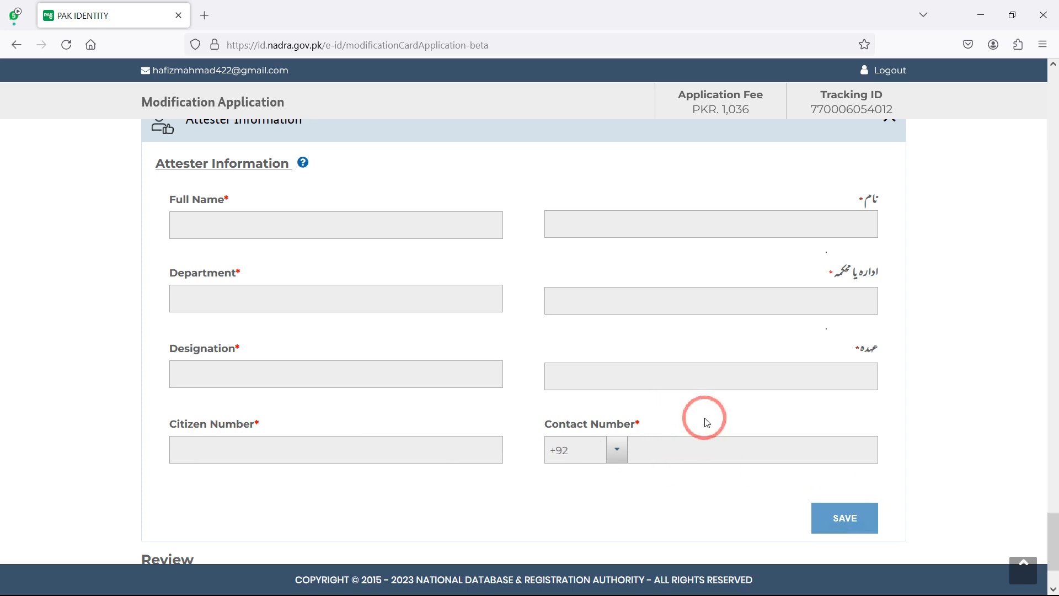
scroll(708, 423, down, 2)
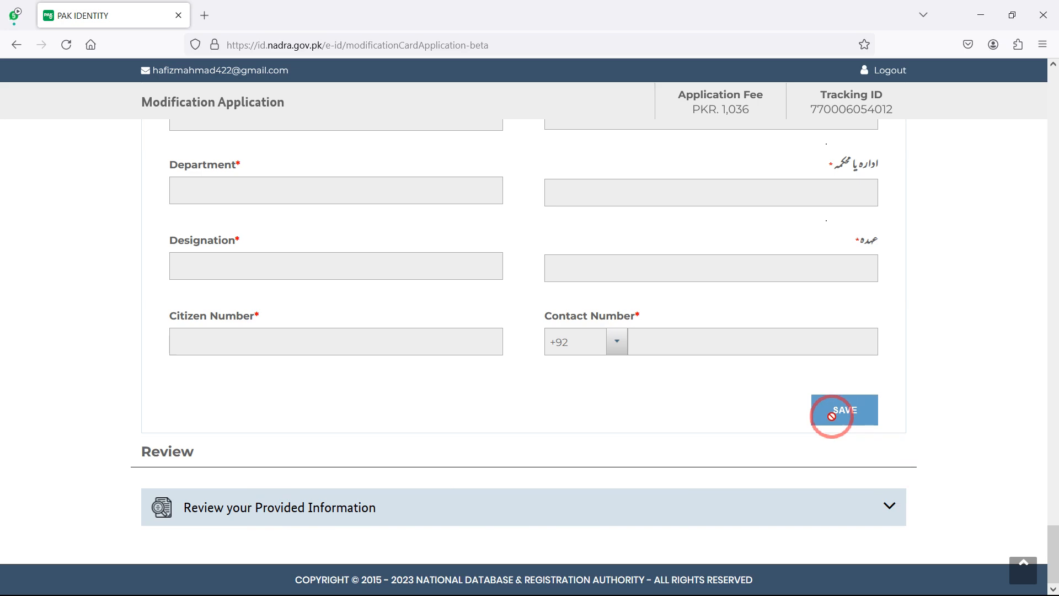
Step: Expand Review your Provided Information and read the instructions, personal details, birth, father, mother and relatives sections
click(232, 519)
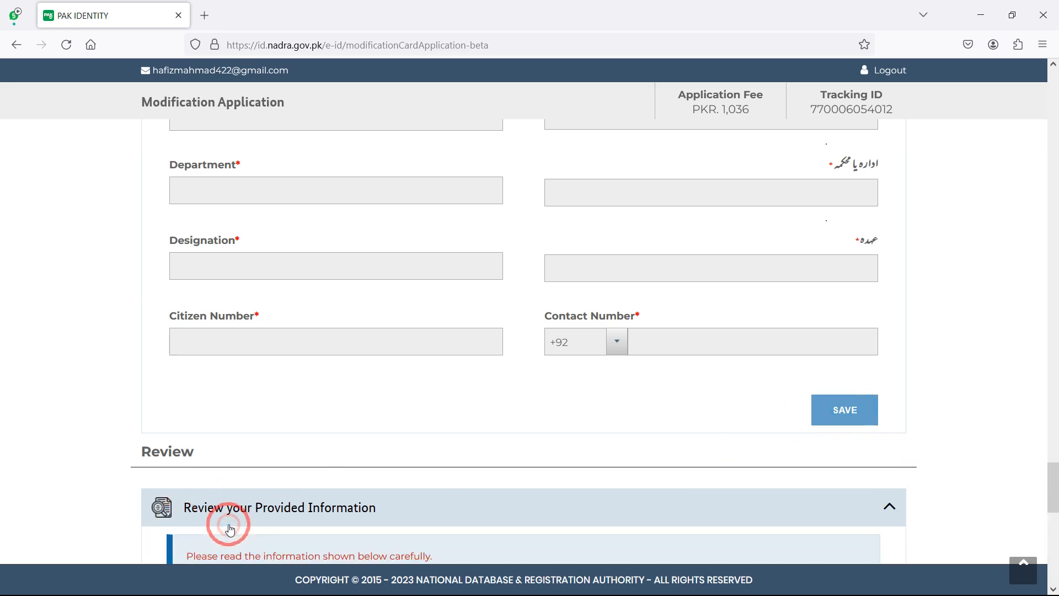
scroll(279, 378, down, 8)
scroll(231, 276, up, 3)
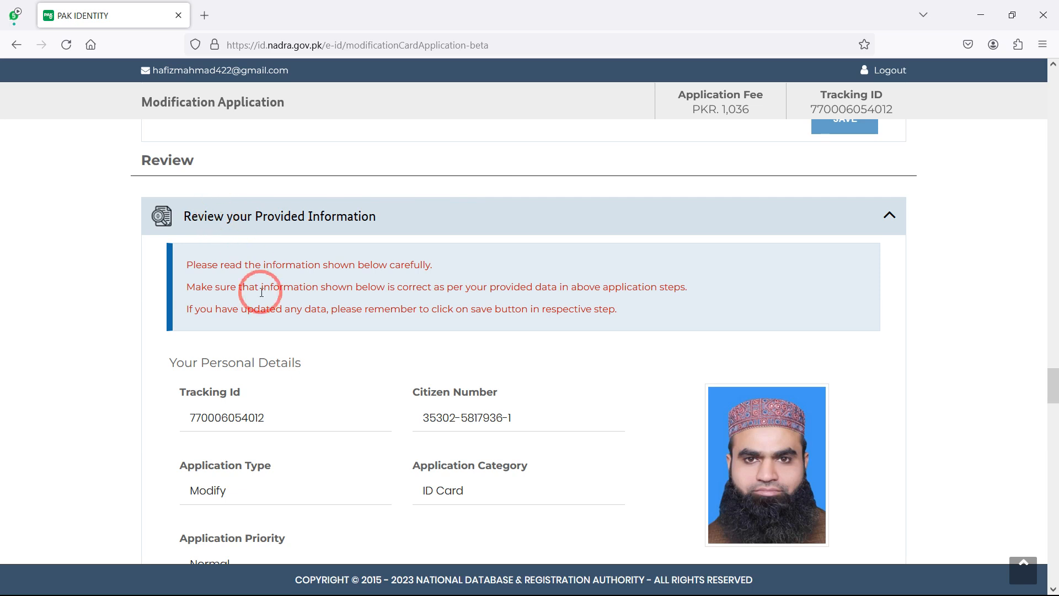
scroll(215, 389, down, 1)
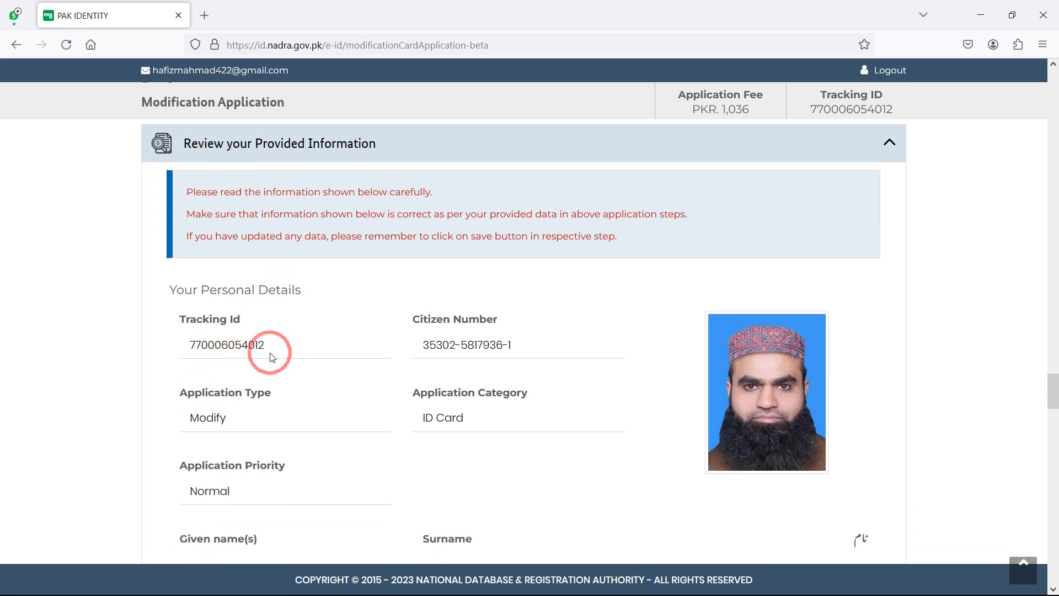
scroll(267, 351, down, 3)
scroll(445, 368, down, 5)
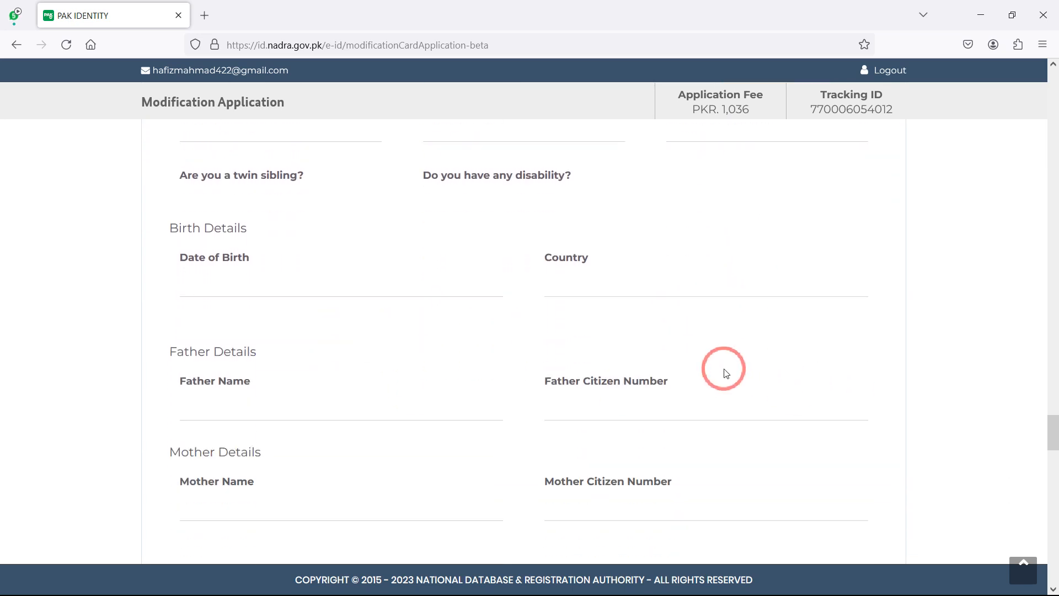
scroll(366, 339, down, 2)
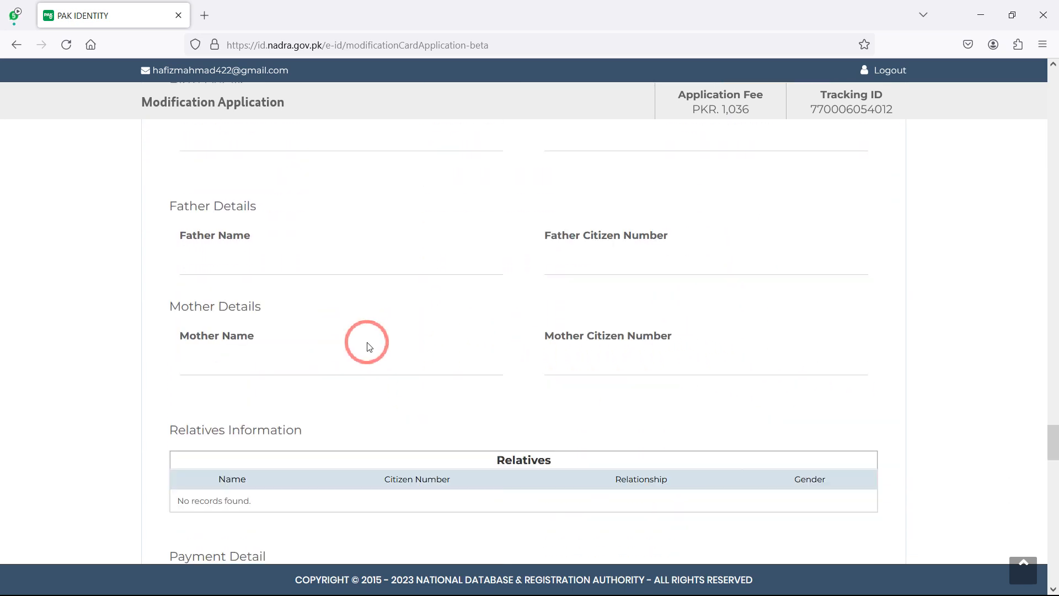
Step: Review the remaining application summary, supporting documents, each declaration, the criminal case question and the application submission option
scroll(369, 346, down, 10)
scroll(307, 292, down, 8)
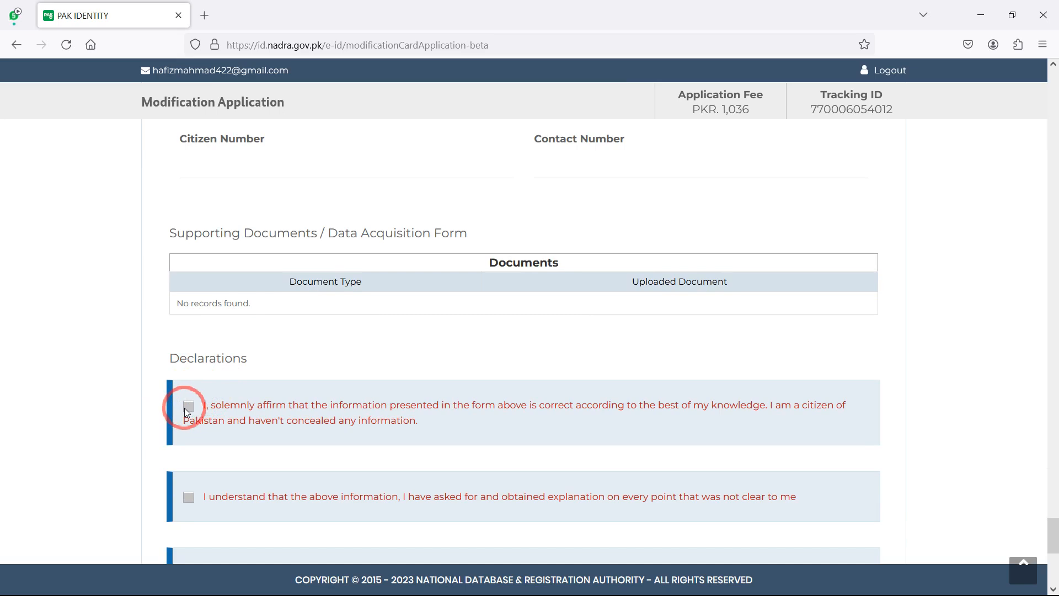
scroll(191, 455, down, 5)
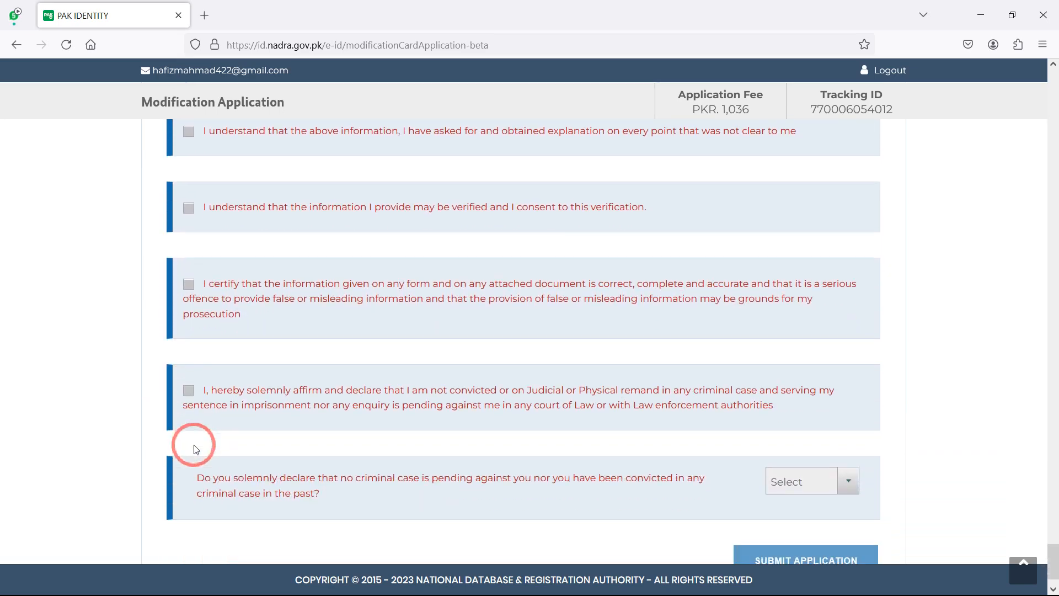
scroll(196, 449, down, 1)
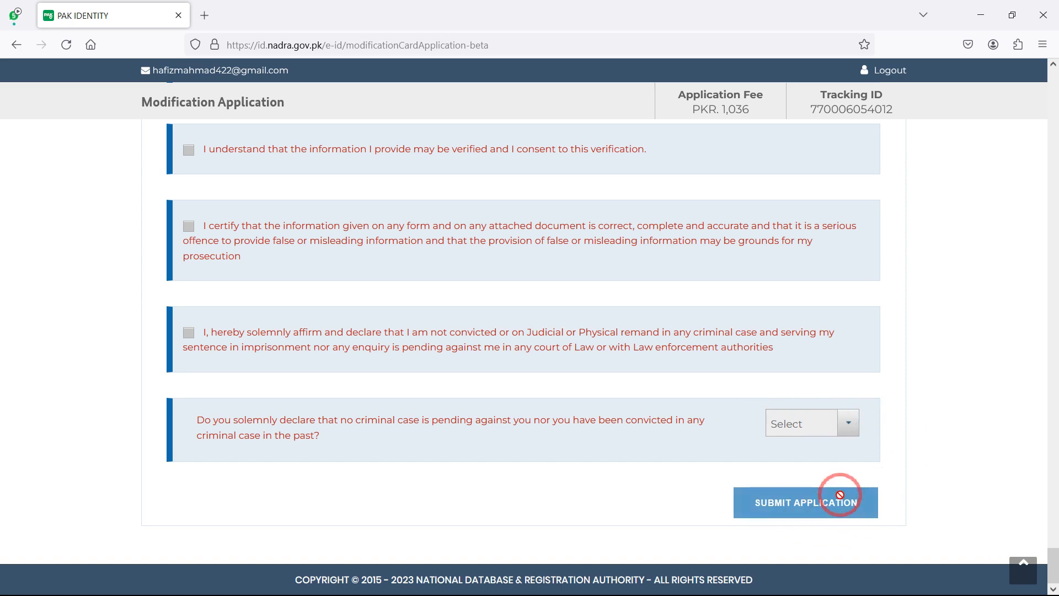
Step: Open the Existing Applications page and highlight the date applied and fee of the newest in-process modify application
click(252, 177)
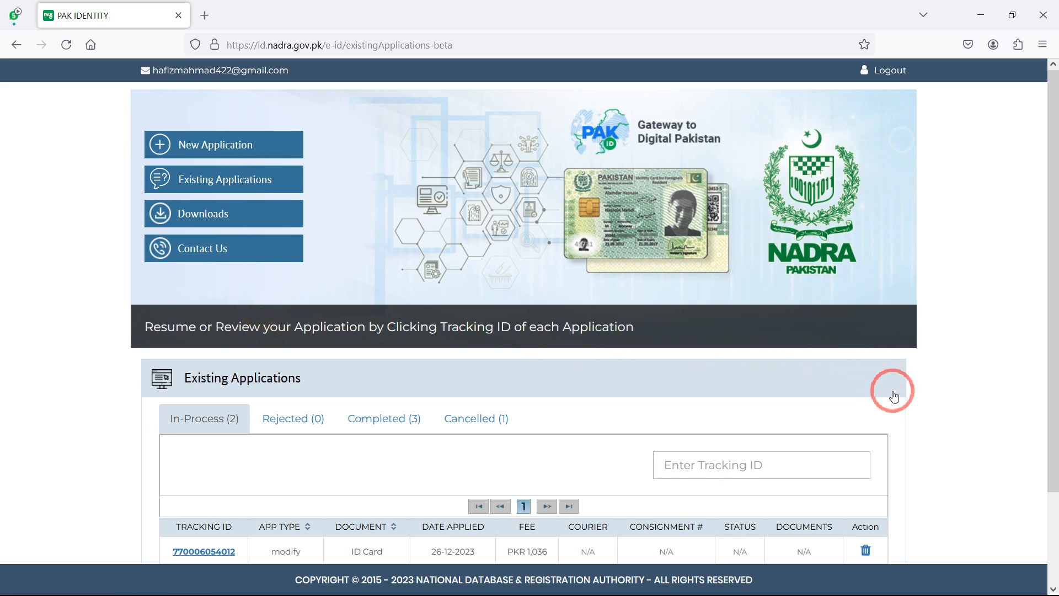
scroll(856, 396, down, 2)
click(221, 452)
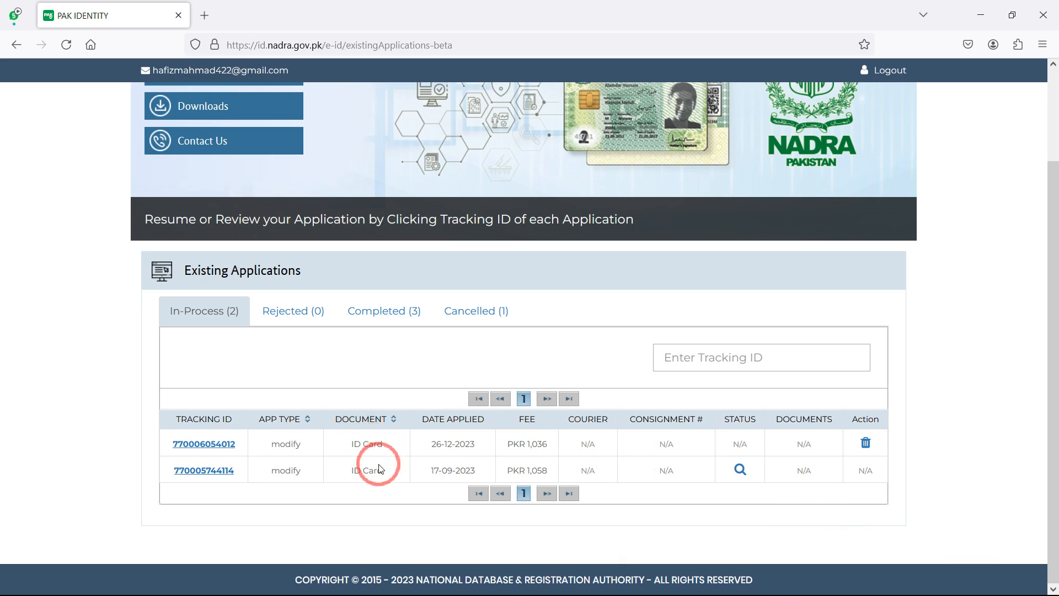
drag(433, 453, 479, 442)
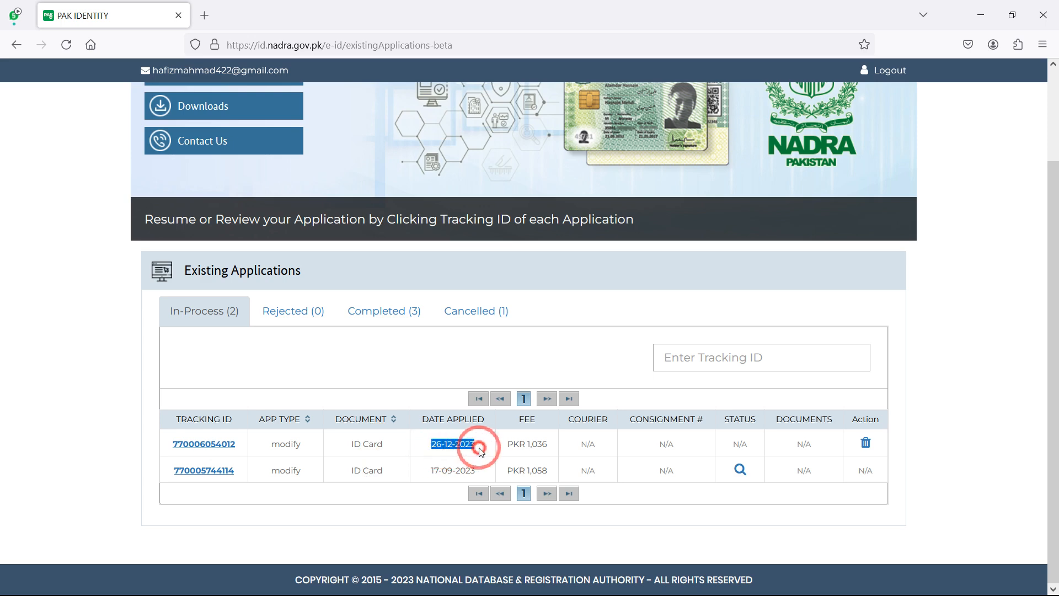
drag(420, 442, 448, 444)
drag(543, 444, 501, 440)
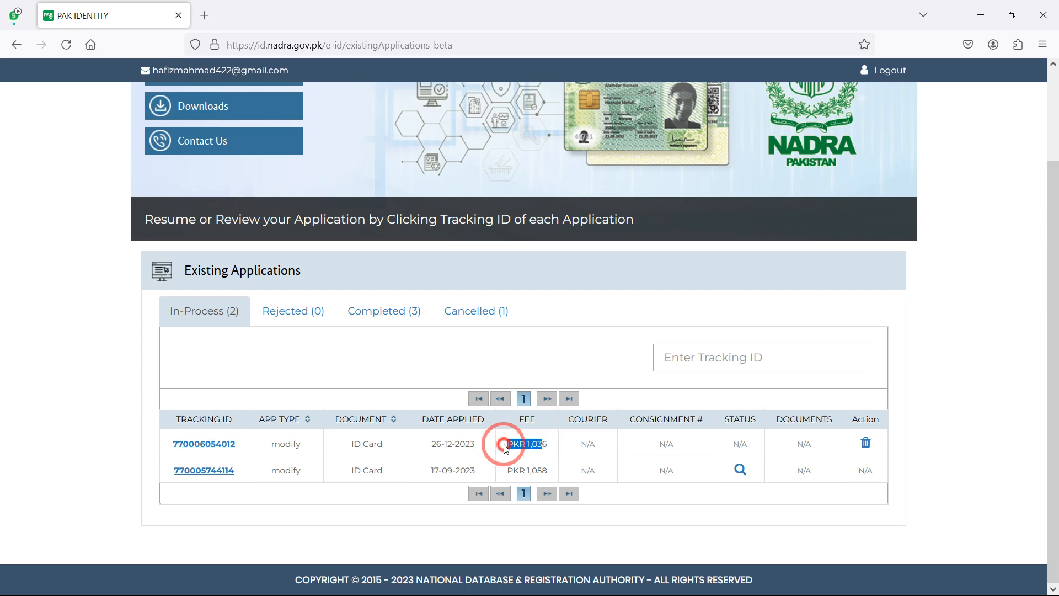
Step: Check the courier, status and documents entries of the newest in-process application
click(574, 445)
drag(574, 445, 599, 446)
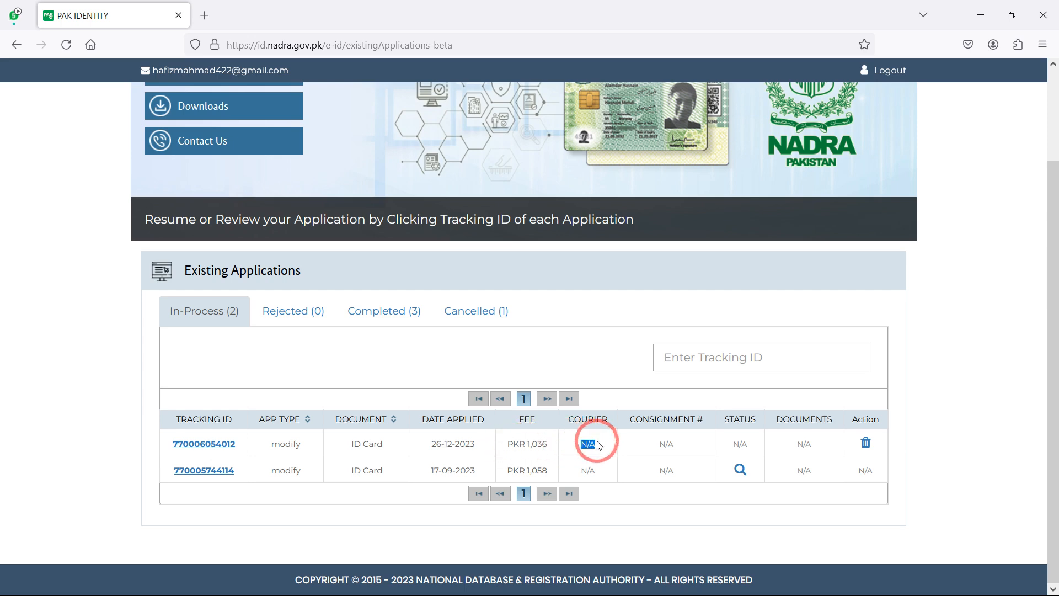
click(744, 440)
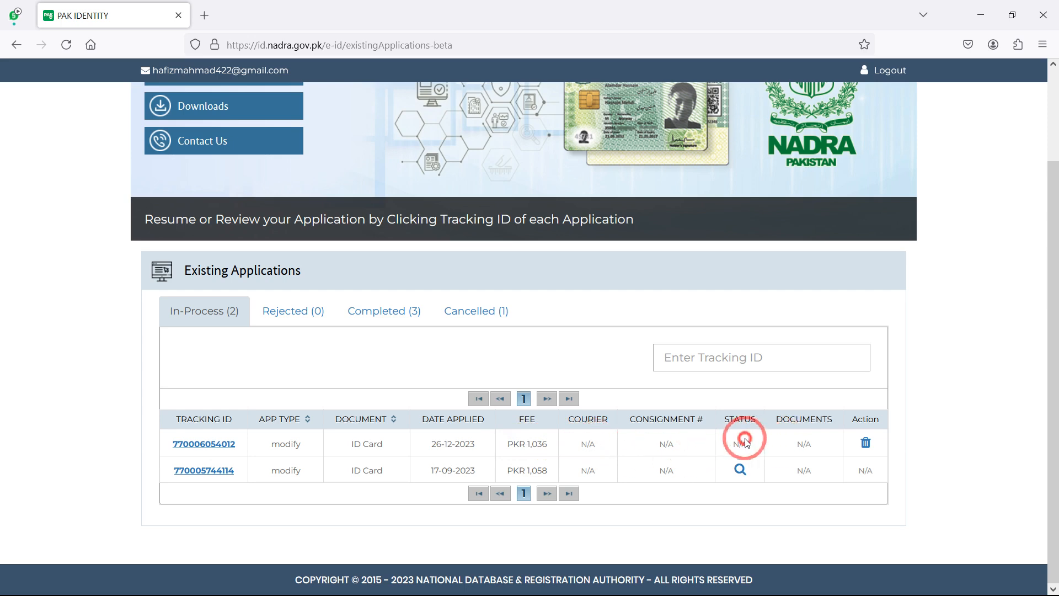
drag(788, 440, 829, 445)
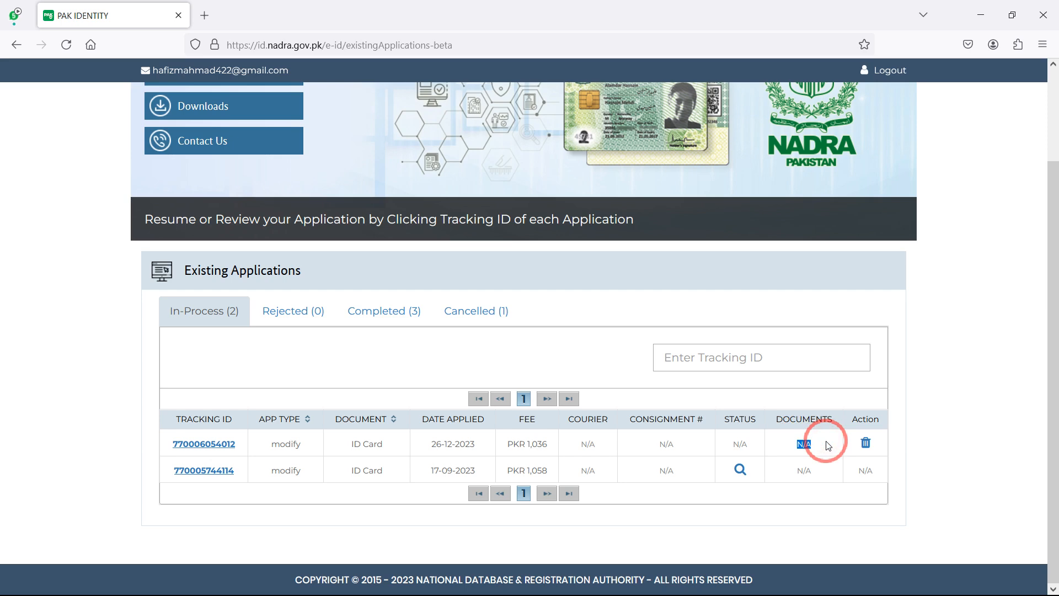
click(779, 448)
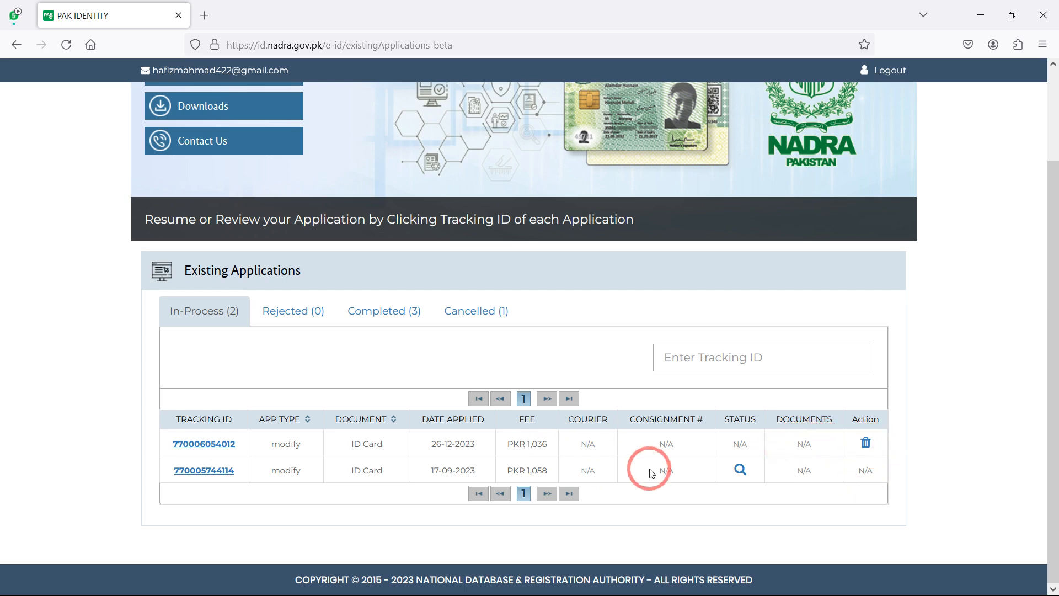
Step: Show the completed applications and highlight the courier entry of the first one and the consignment number of the second
click(396, 319)
double_click(740, 439)
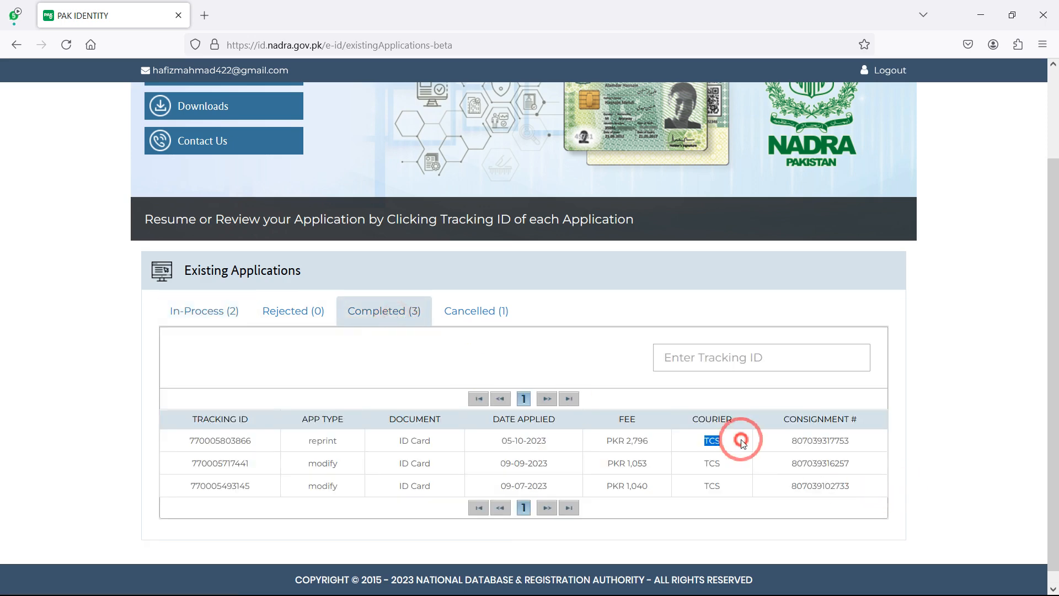
click(684, 423)
double_click(728, 419)
double_click(821, 463)
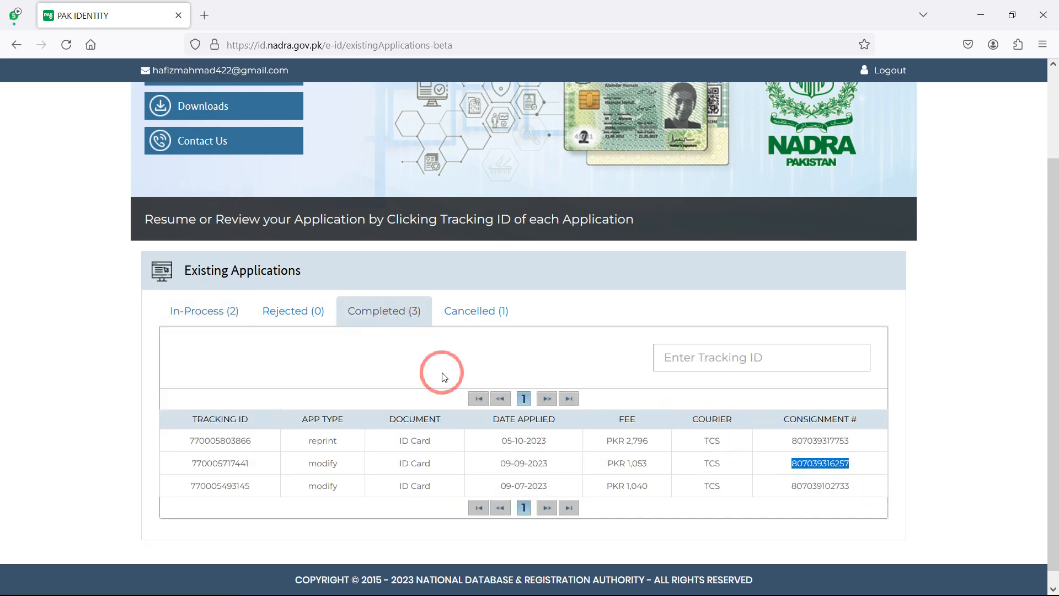
Step: Go through the in-process, rejected and completed application lists, then return to the in-process list
click(211, 313)
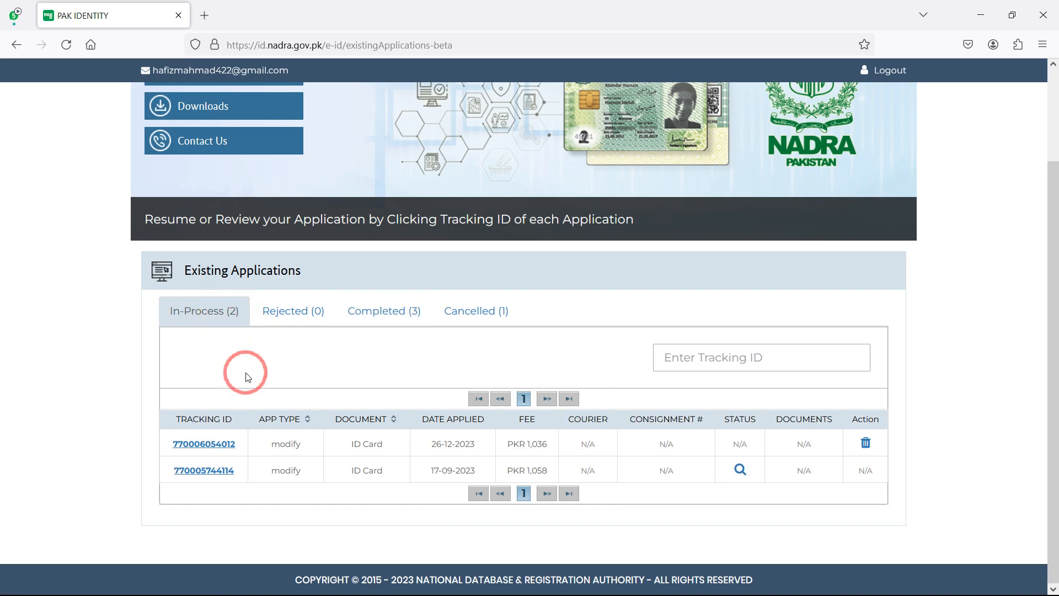
click(287, 313)
click(484, 362)
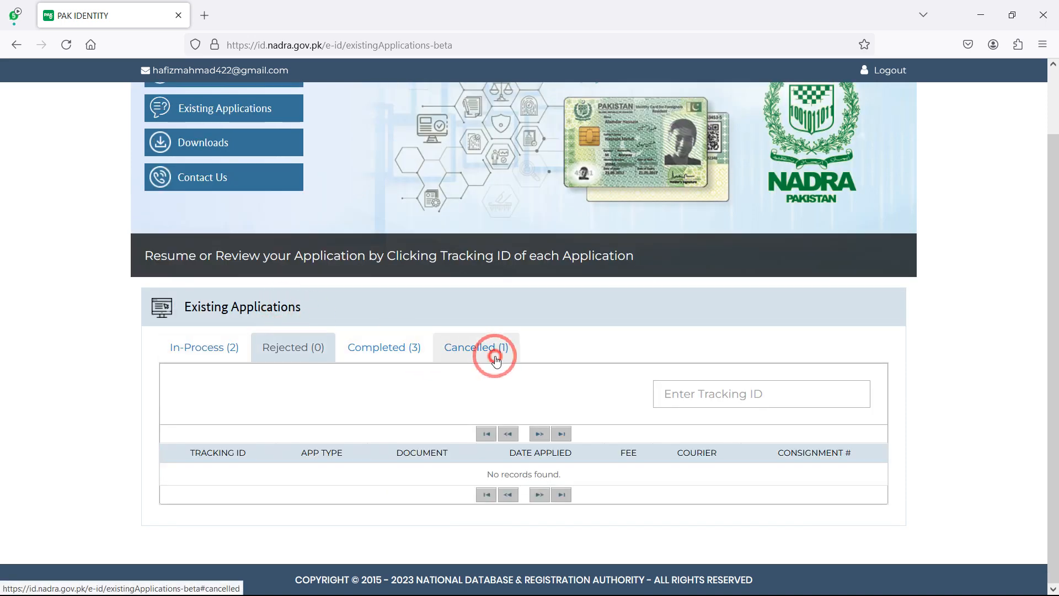
click(391, 348)
scroll(752, 439, down, 1)
click(204, 311)
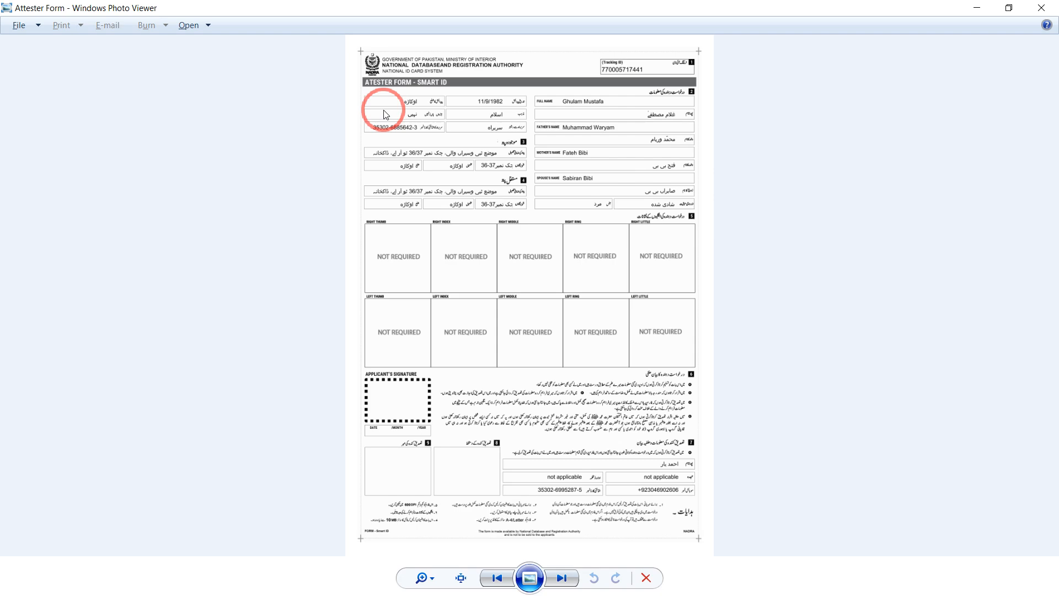
Step: Zoom in on the Attester Form image and examine its fingerprint boxes, applicant's signature area, attester details and instructions
scroll(525, 337, up, 2)
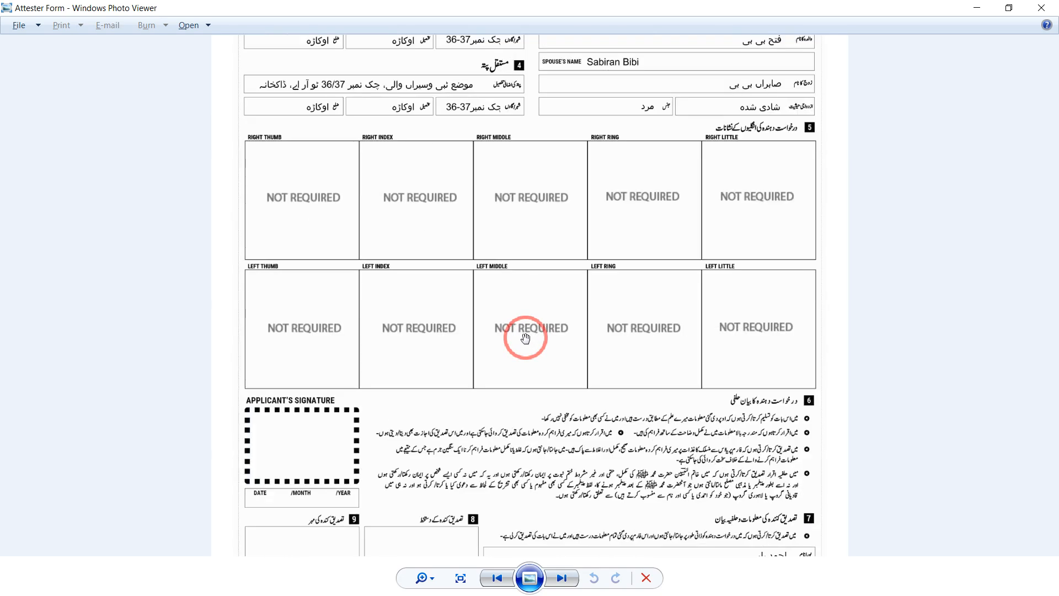
scroll(525, 338, up, 1)
drag(526, 350, 519, 384)
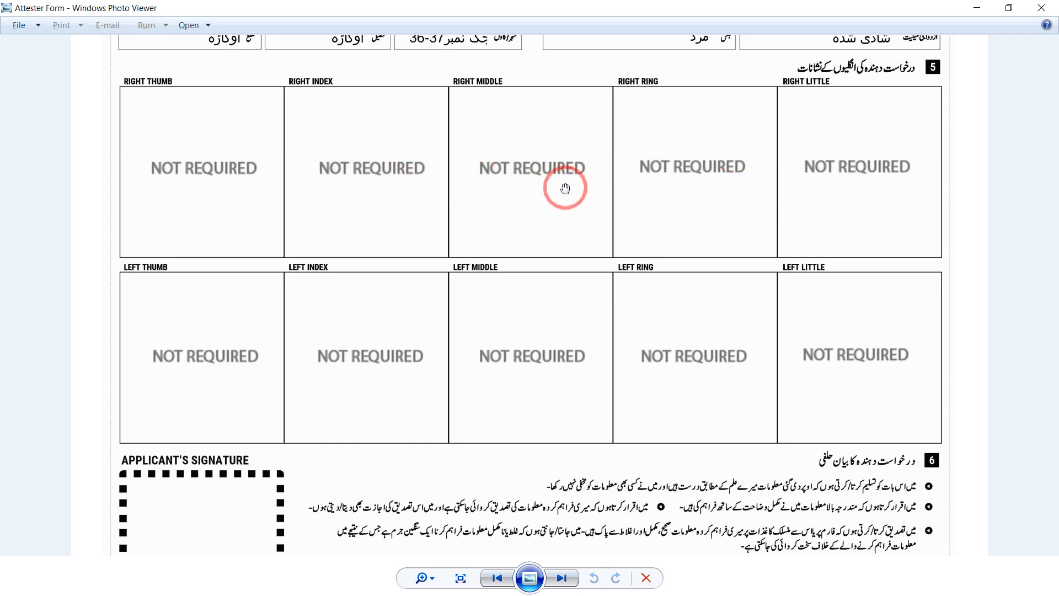
drag(438, 487, 438, 299)
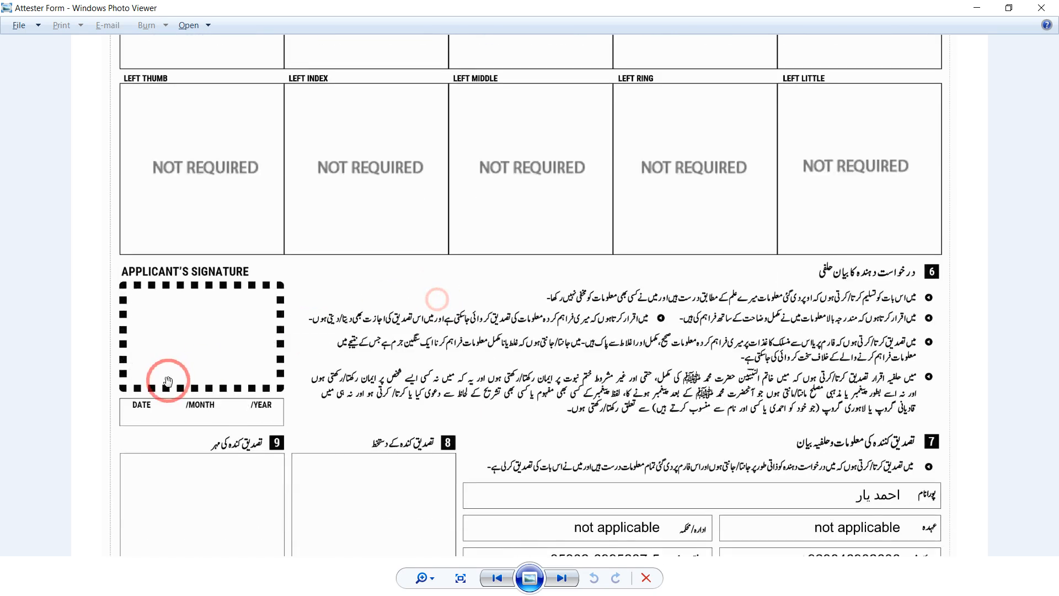
drag(270, 418, 277, 277)
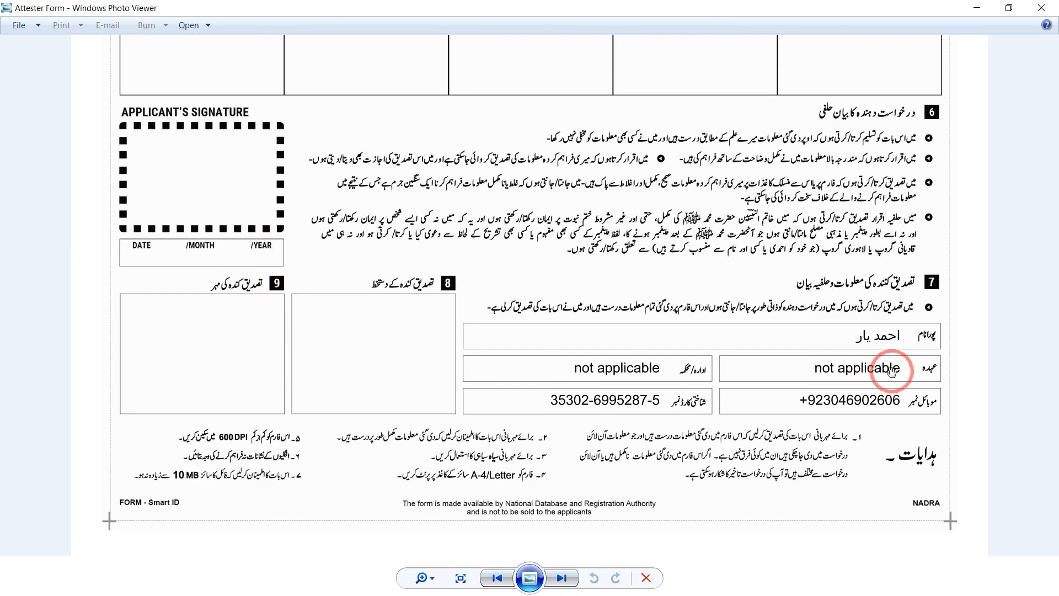
drag(669, 217, 679, 307)
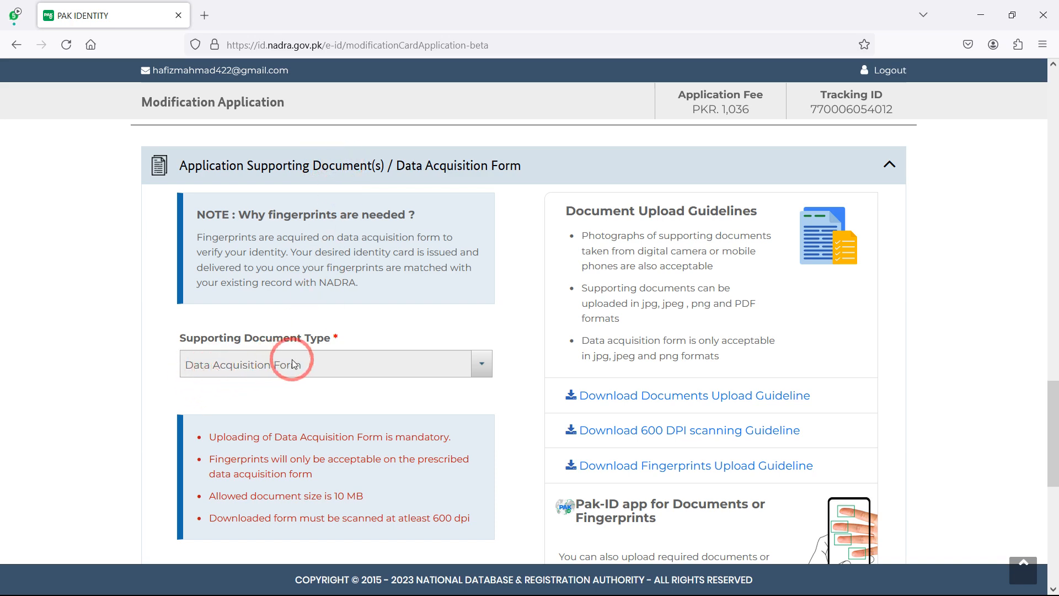
Step: Review the Data Acquisition Form upload rules and Documents list in the modification application, highlighting "data acquisition form" in the fingerprint rule
scroll(482, 365, down, 3)
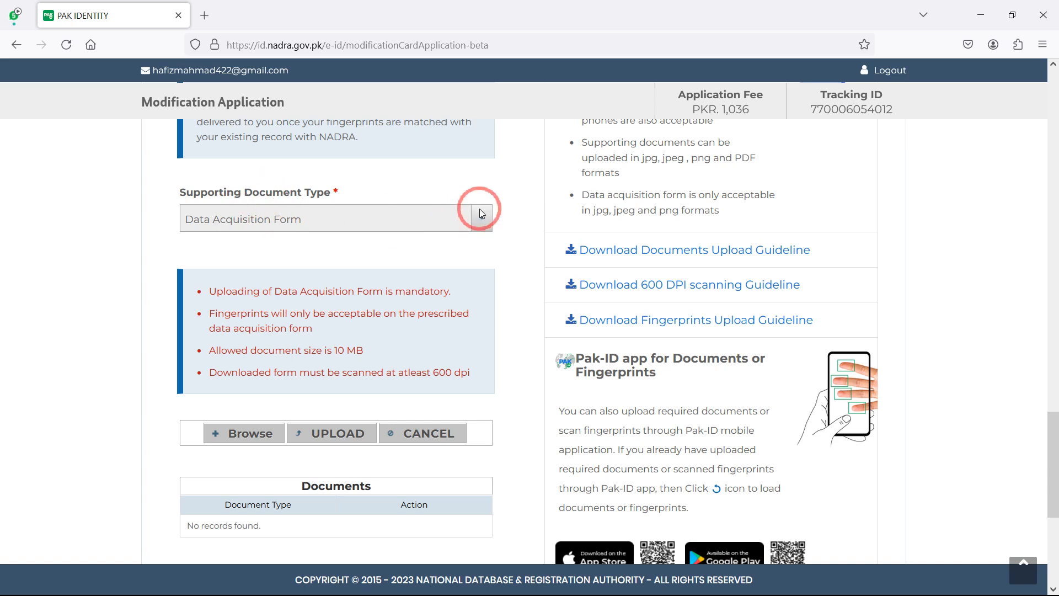
drag(209, 328, 312, 328)
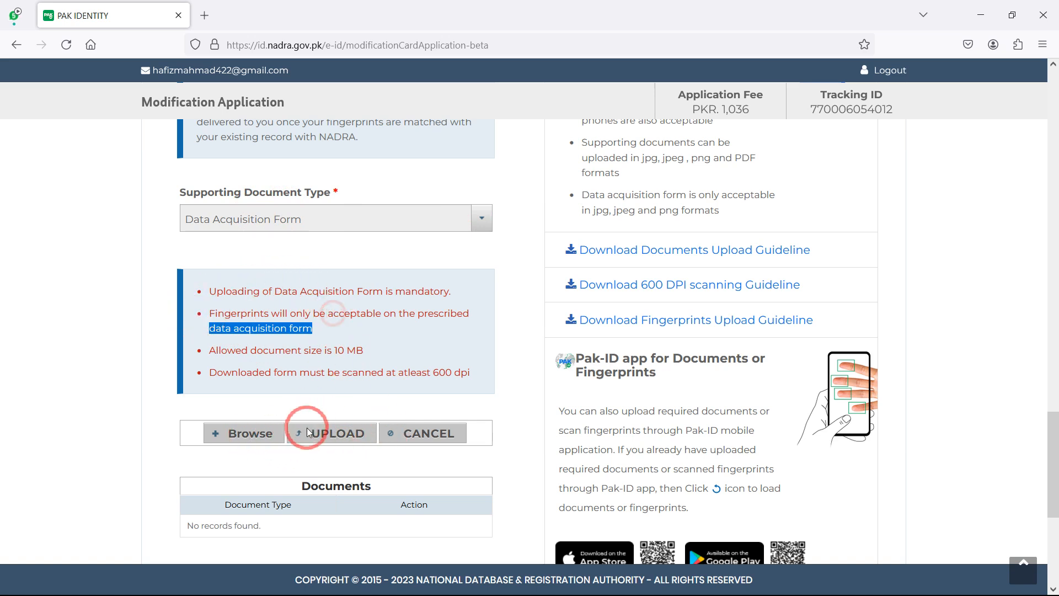
scroll(193, 481, down, 2)
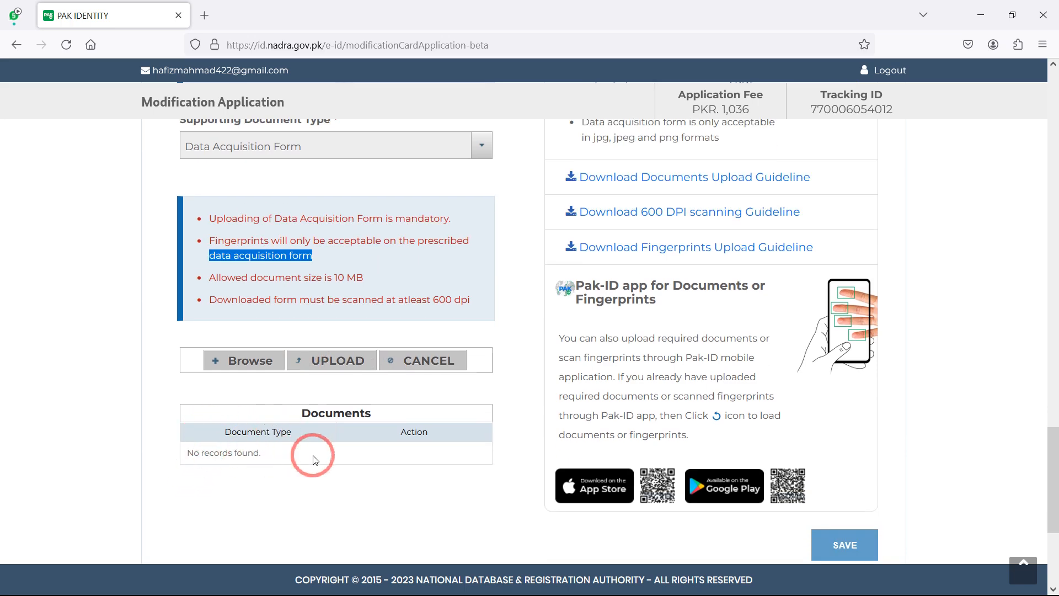
scroll(15, 362, up, 1)
click(15, 362)
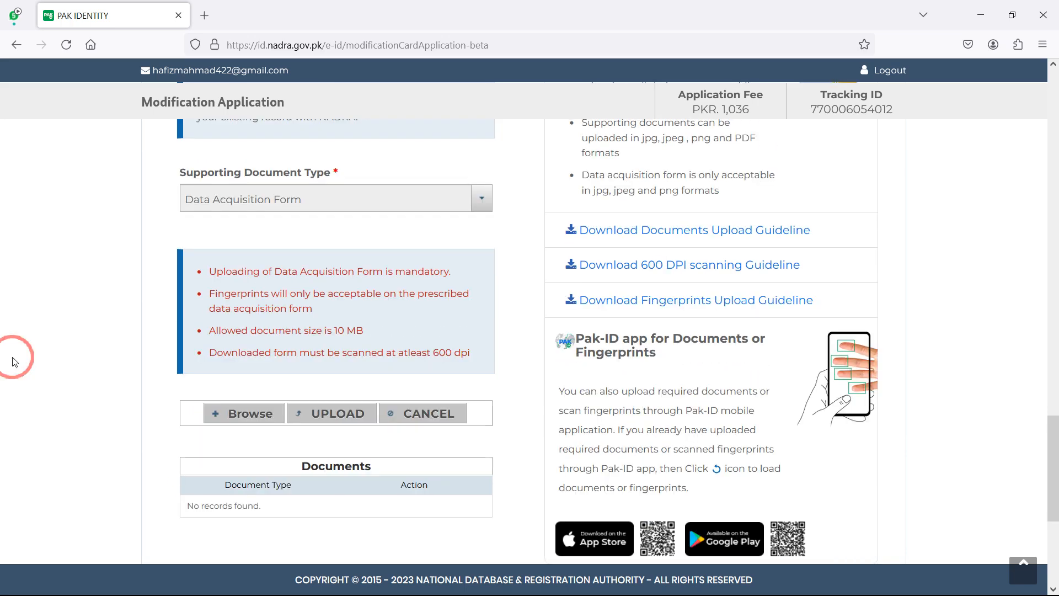